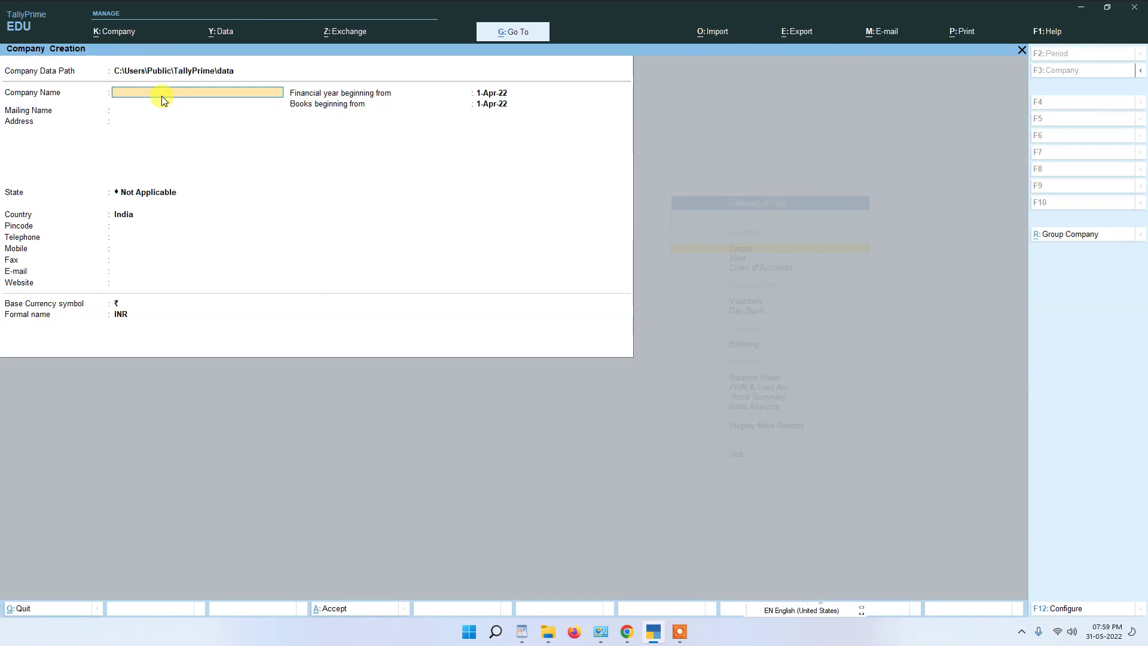
Step: Type the company name Gurukul Com on the Company Creation form
text(Guu)
text(rukul)
text( Com)
Step: Accept Gurukul Com and its mailing name, and enter the address Sigra
key(Return)
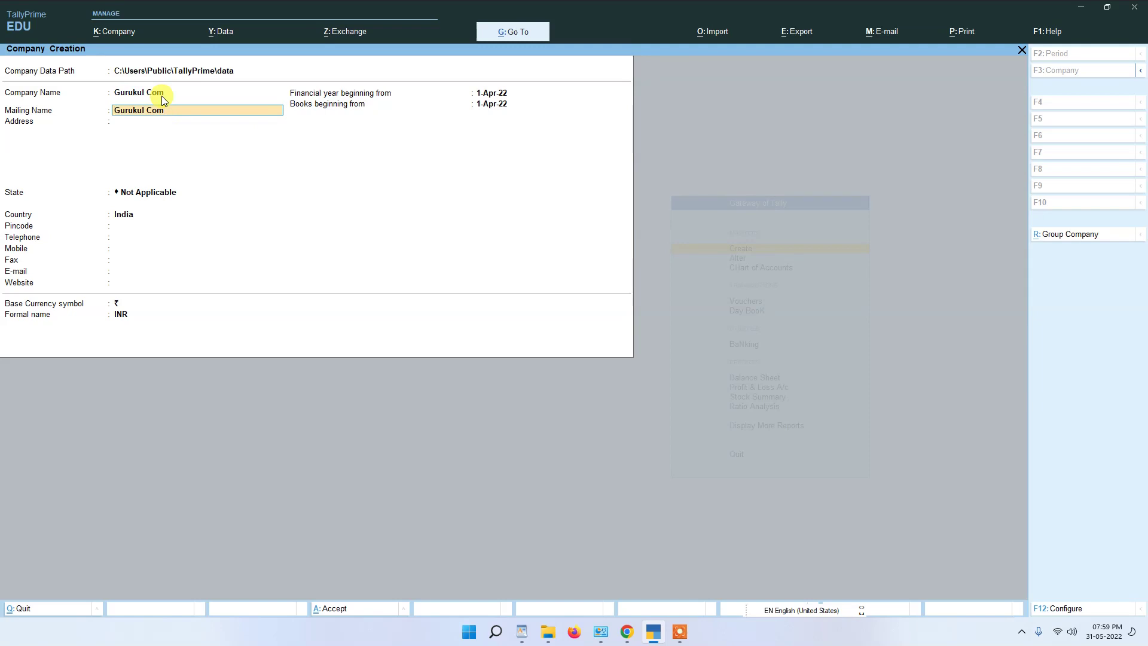
key(Return)
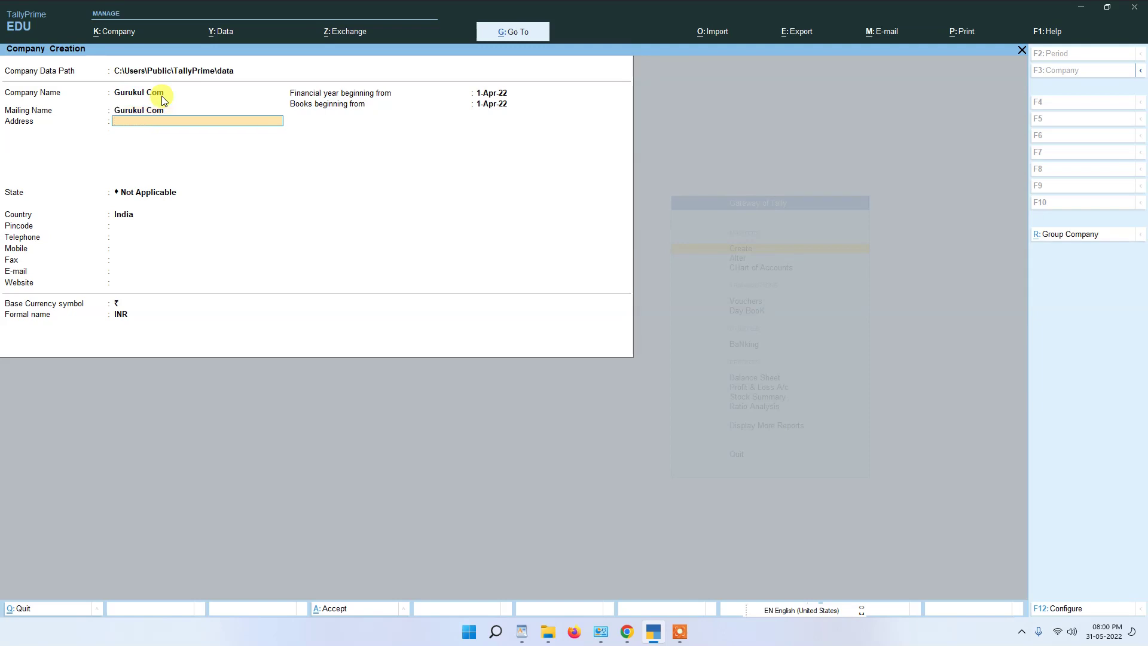
text(Sigra)
key(Return)
Step: Select Uttar Pradesh as the state and skip the optional contact fields
key(Return)
text(U)
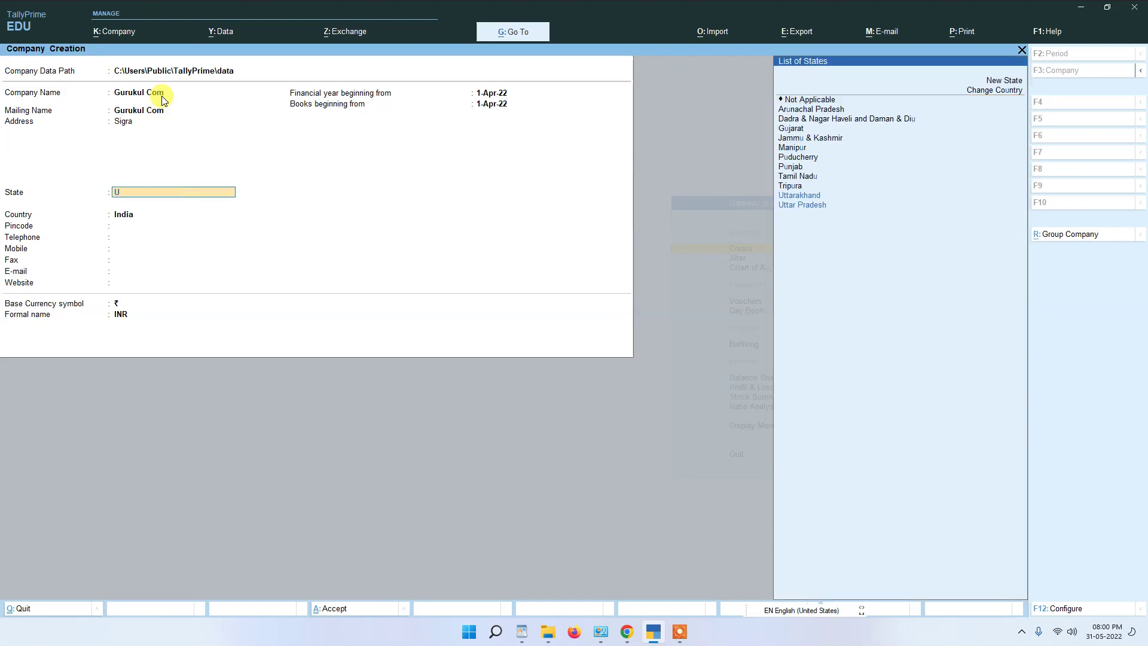
key(Down)
key(Return)
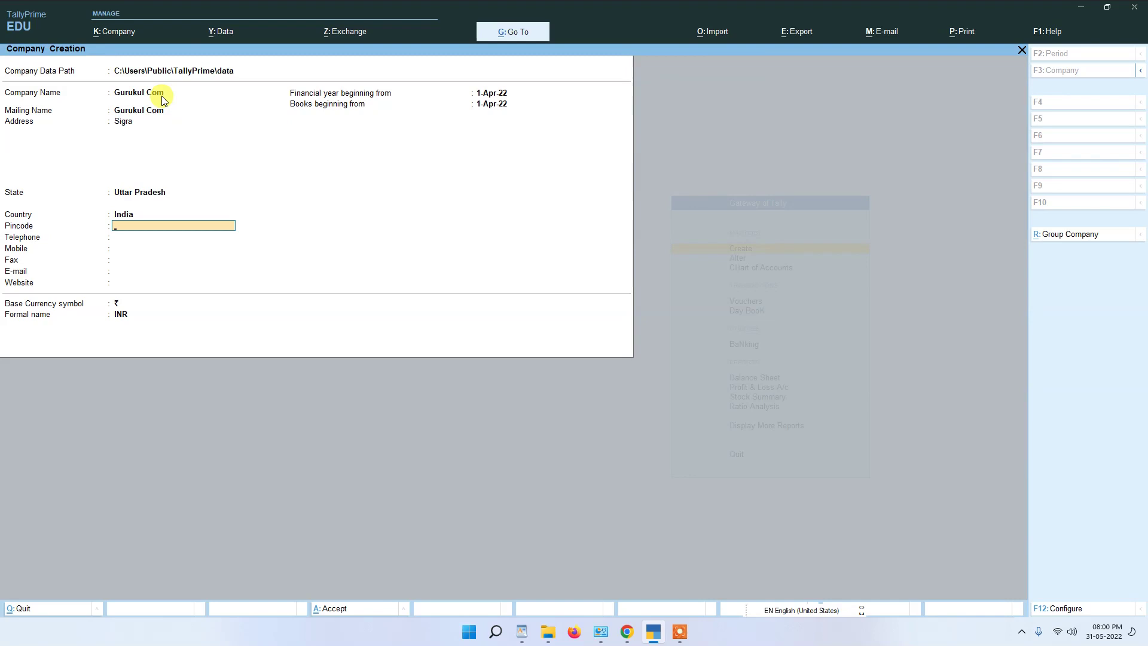
key(Return)
key(Return)
key(Return)
key(Return)
key(Return)
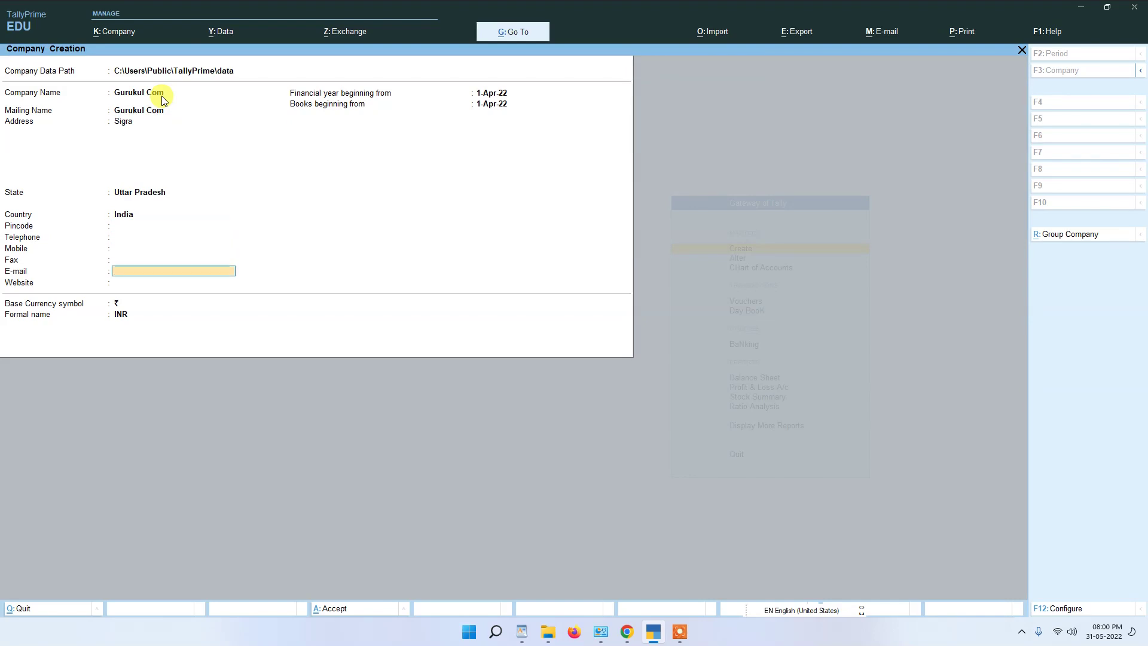
key(Return)
key(Return)
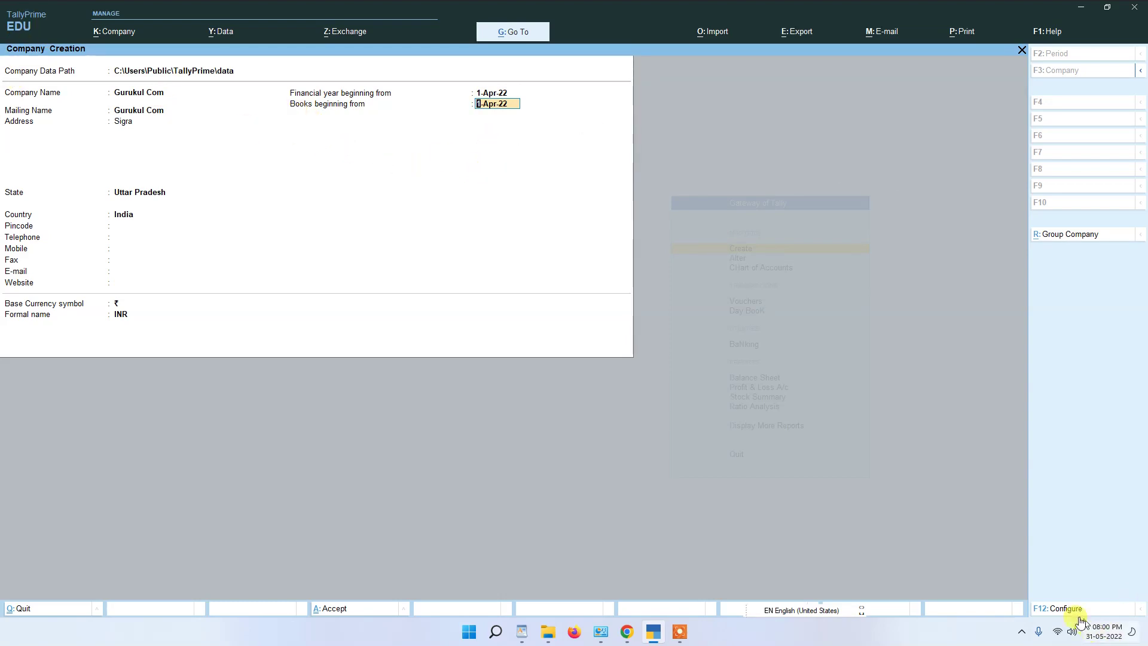
key(ctrl+2)
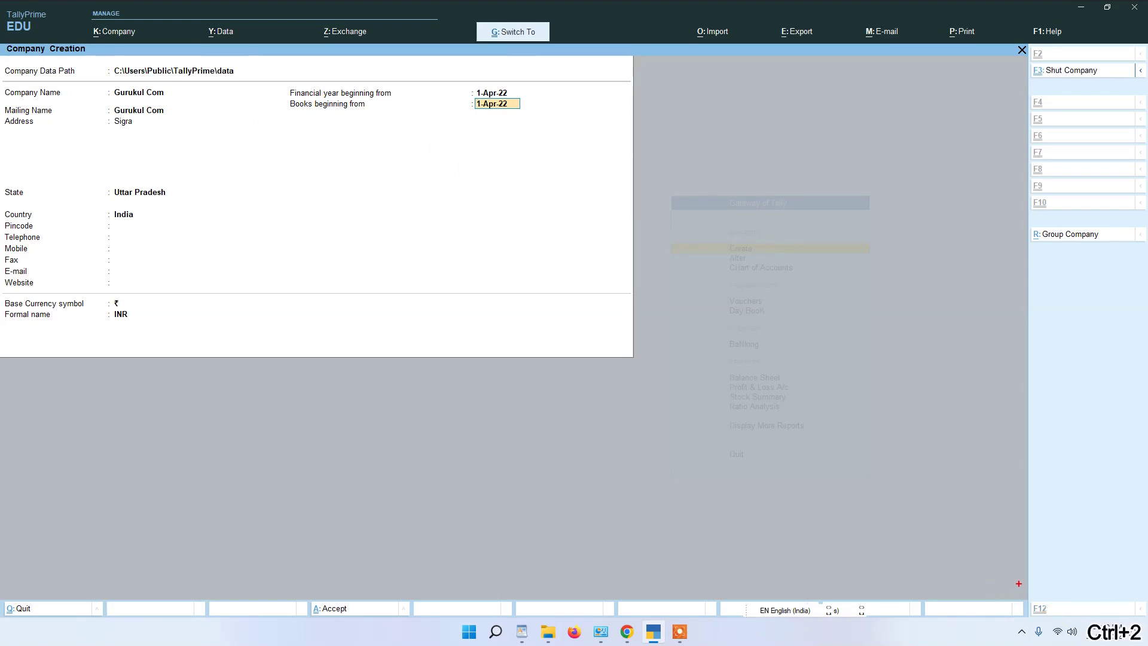
Step: In company creation configuration, set Use TallyVault Password and Use User Access Control to Yes
mouse_move(1000, 586)
mouse_down()
mouse_move(1061, 638)
mouse_move(1138, 589)
mouse_up()
key(ctrl)
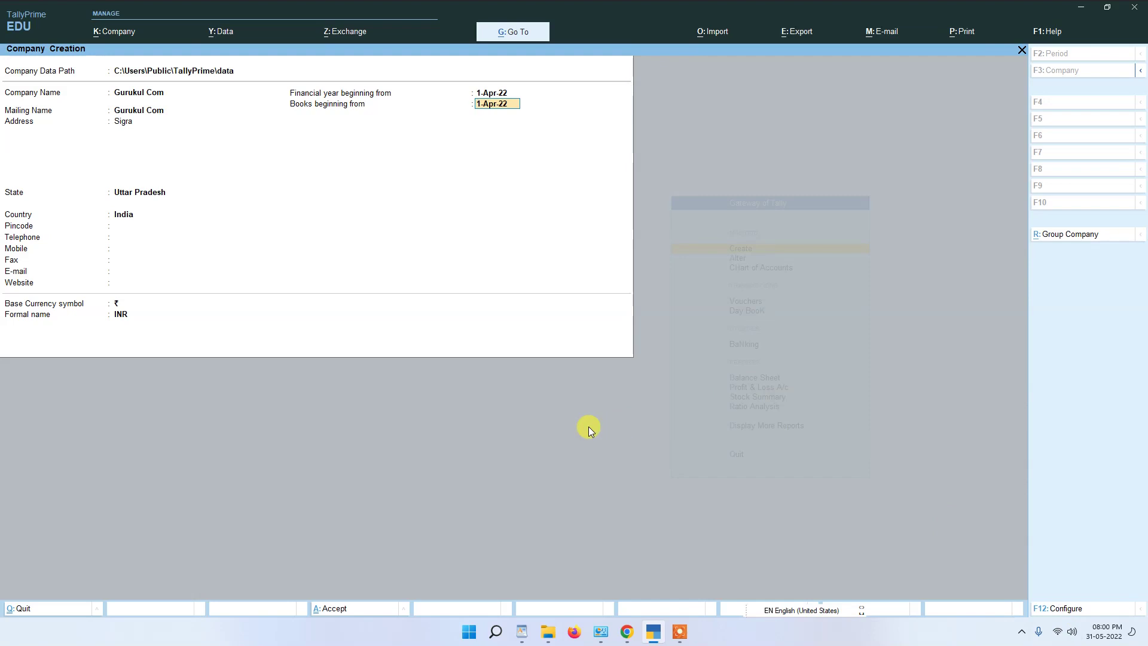
click(1067, 609)
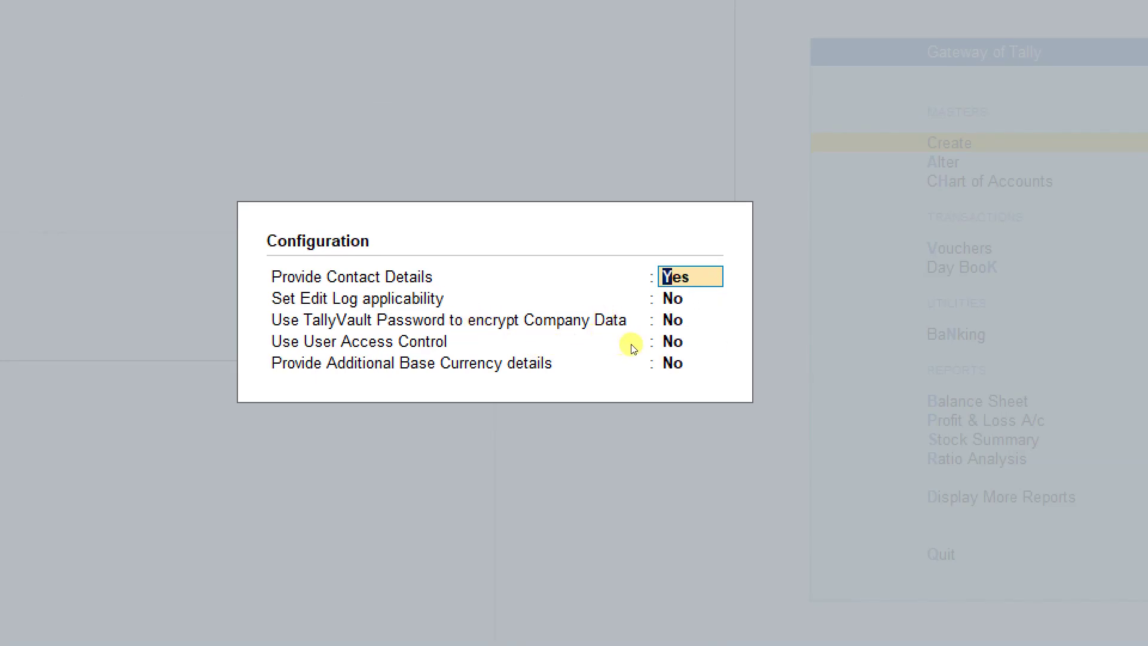
key(Return)
key(Return)
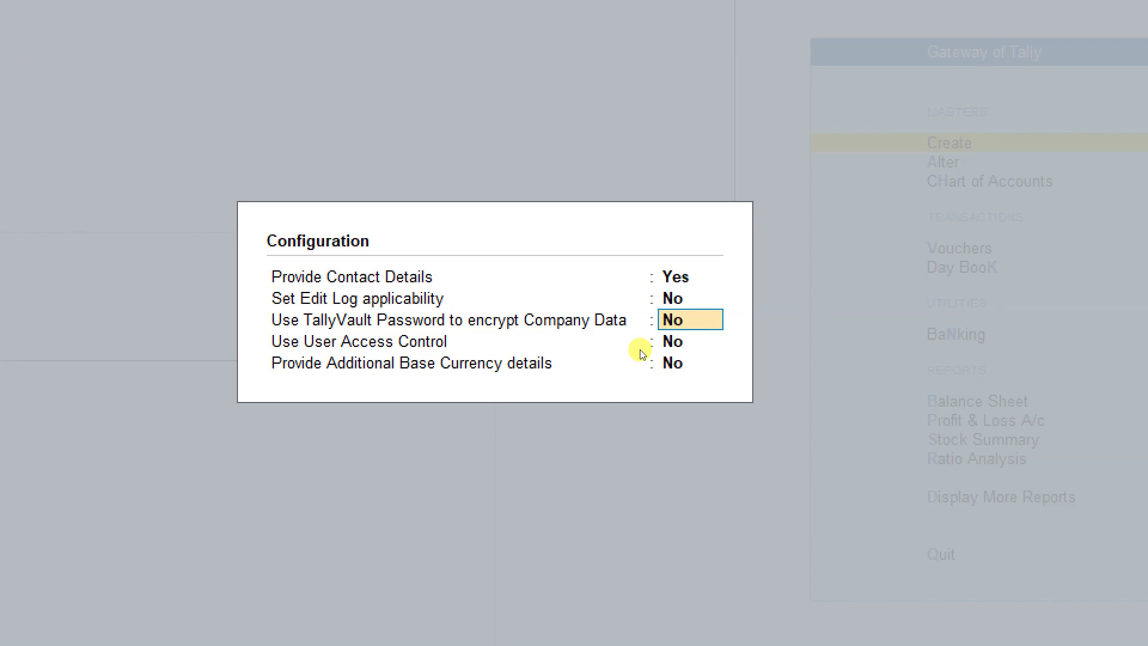
text(y)
key(Return)
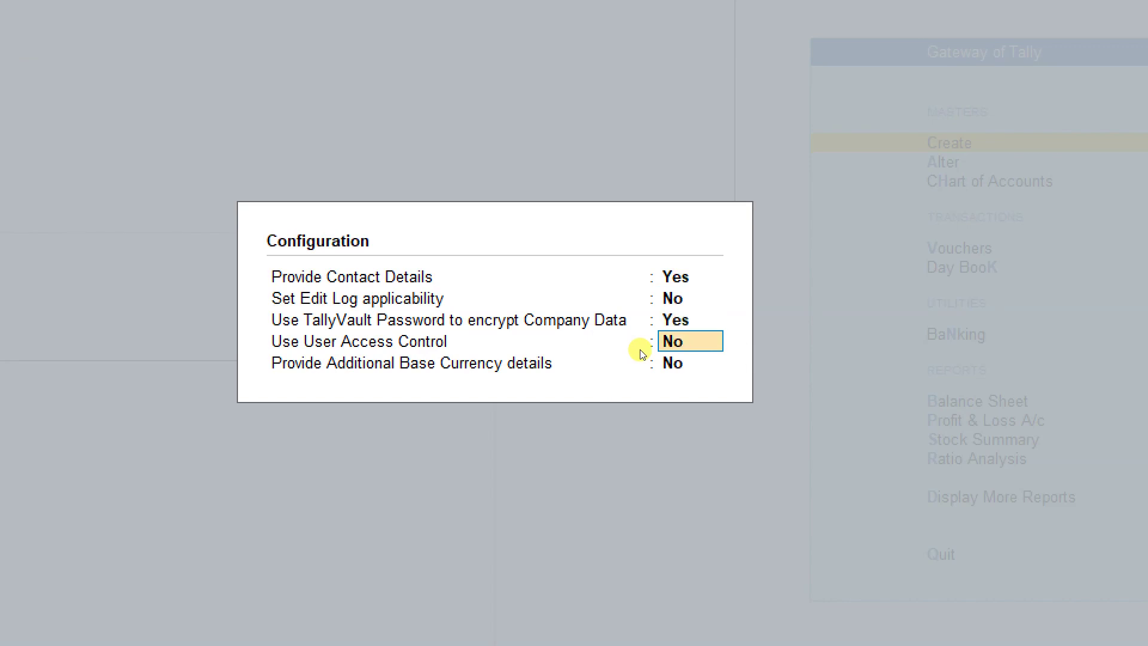
text(y)
key(Return)
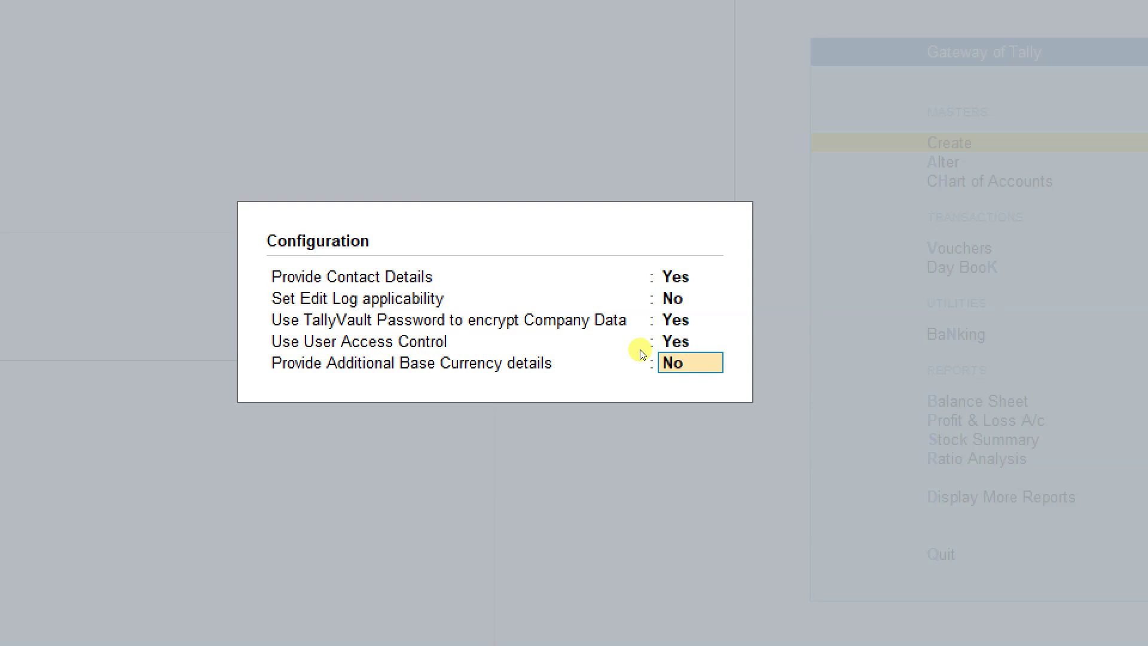
key(ctrl+a)
key(ctrl+2)
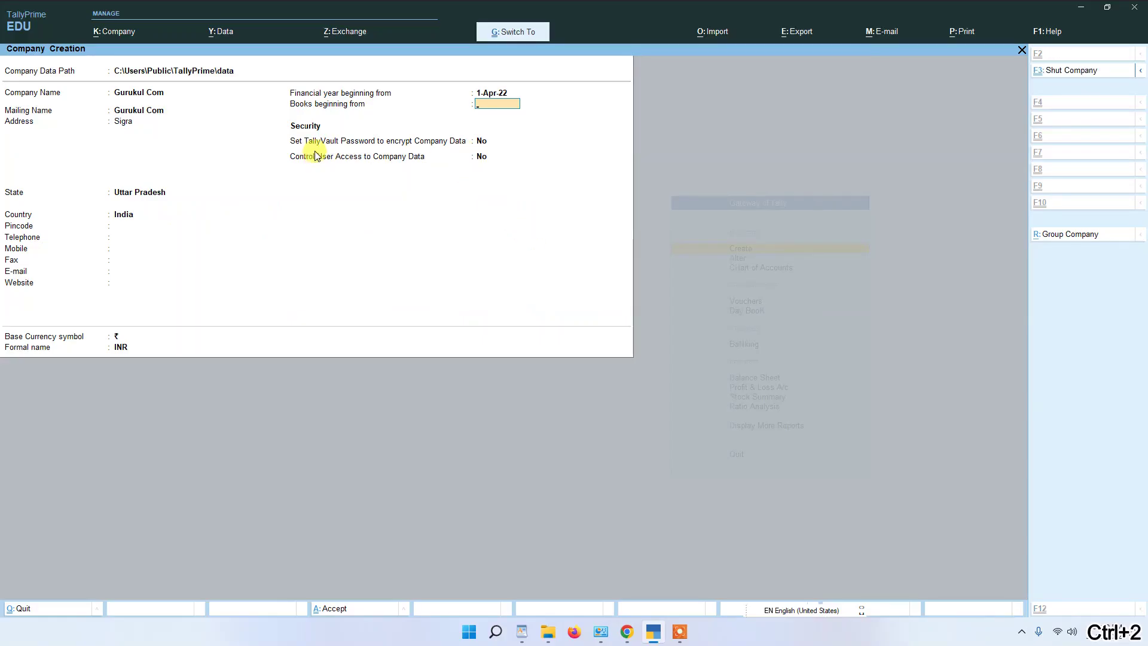
drag(256, 115, 536, 207)
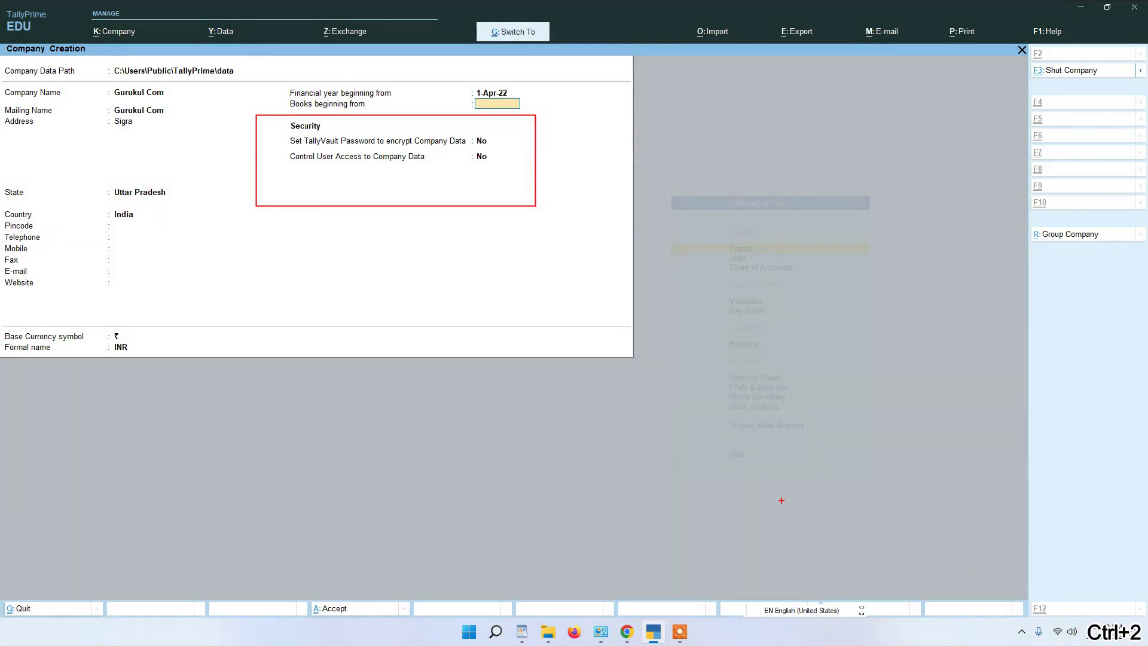
Step: Close the configuration, dismiss the missing-date error, and confirm books beginning 1-Apr-22
key(Escape)
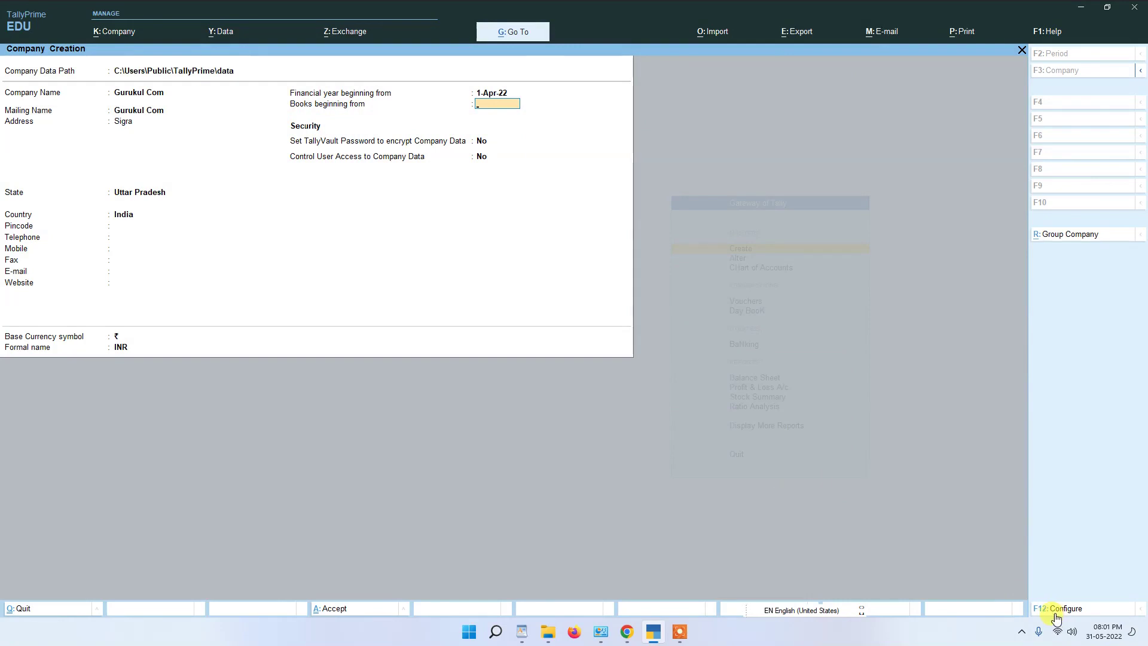
click(1049, 610)
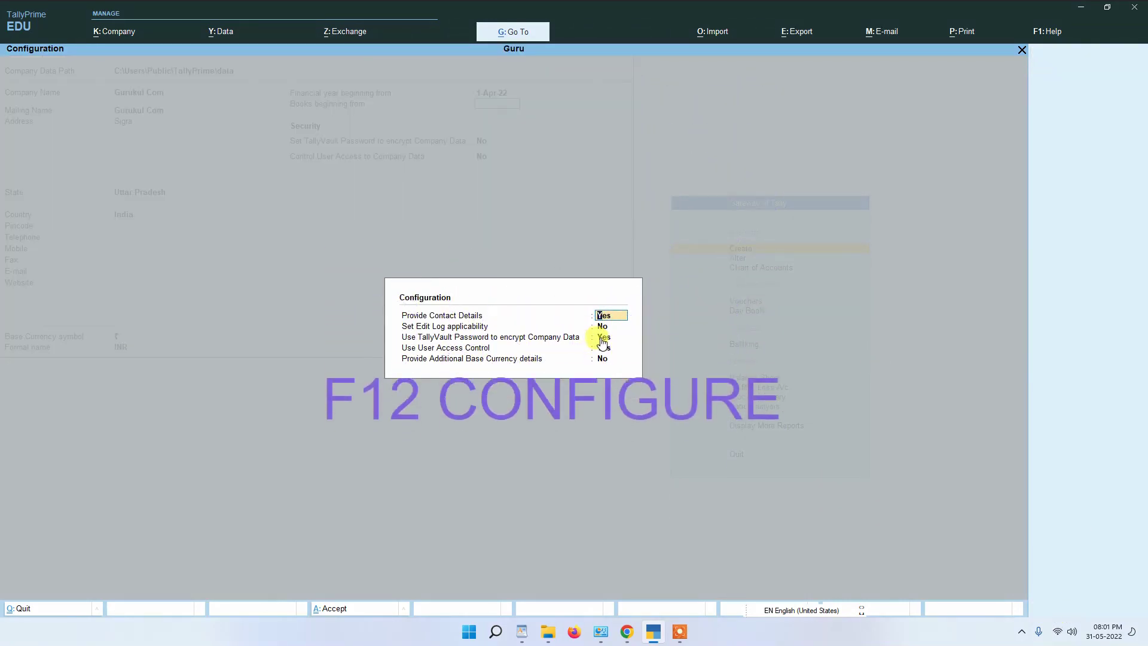
key(BackSpace)
key(Escape)
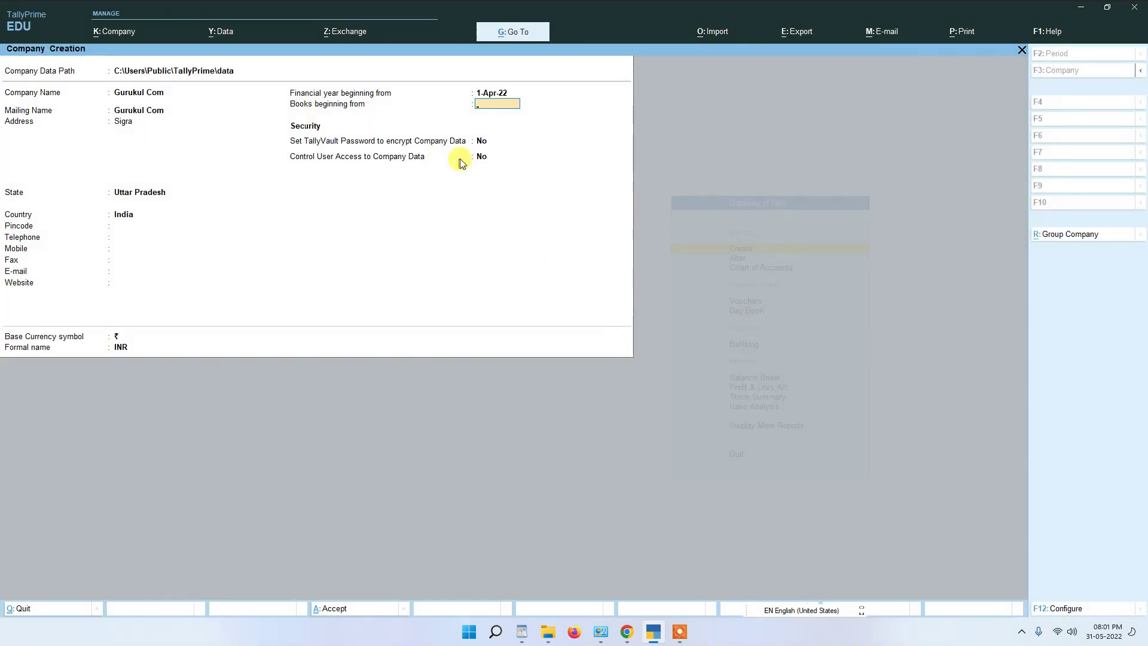
click(472, 161)
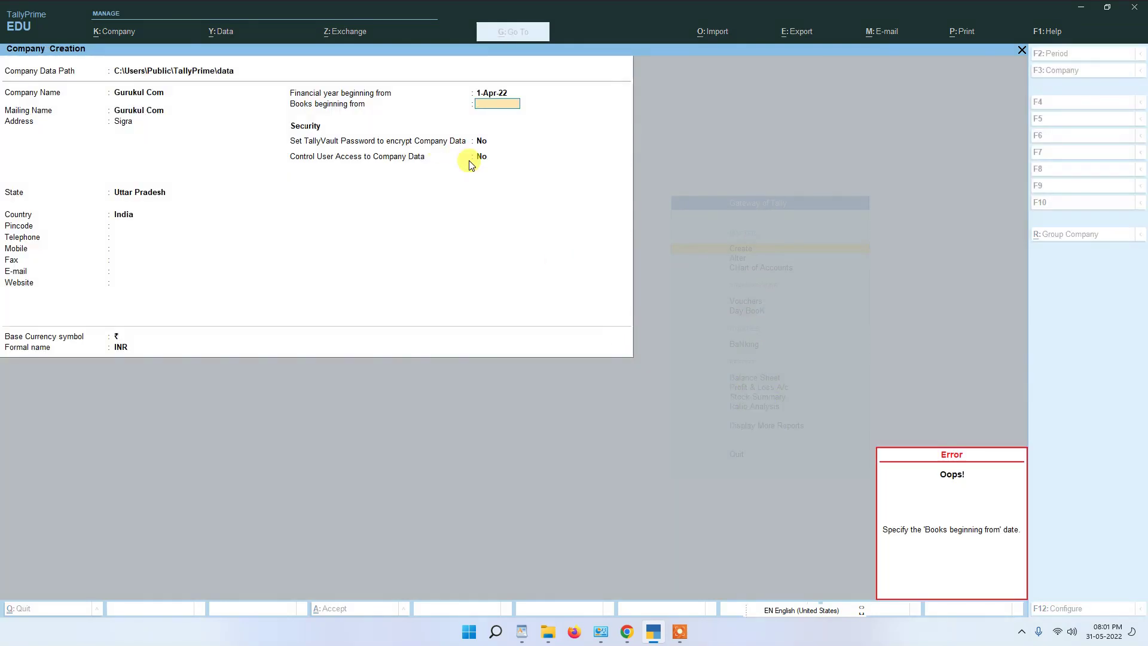
click(496, 104)
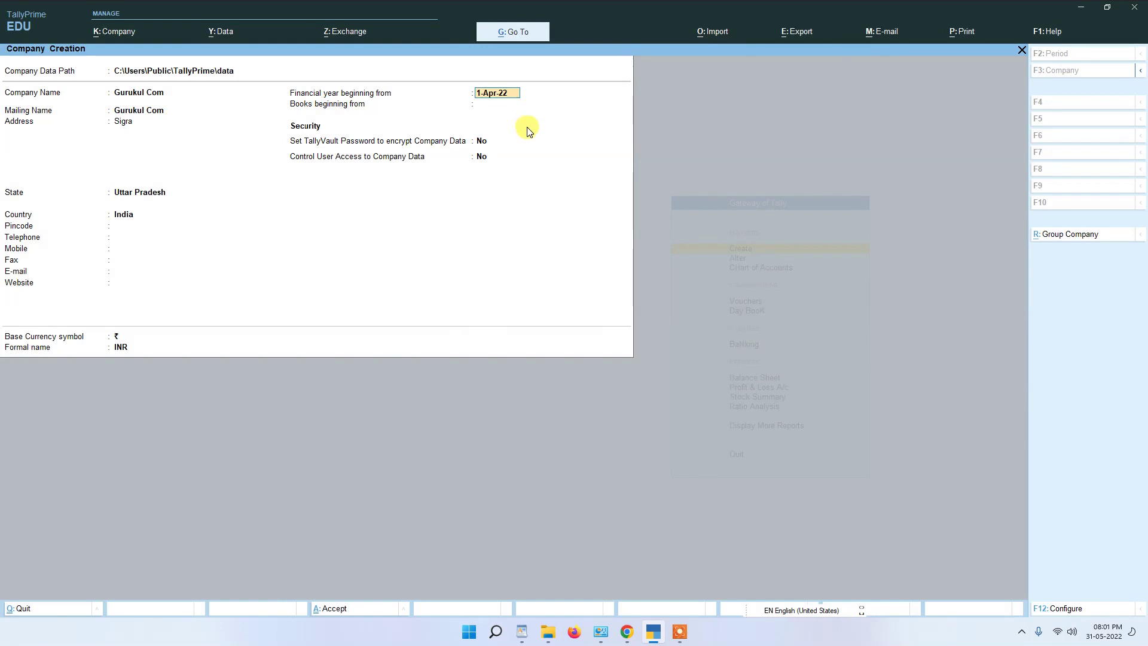
key(Return)
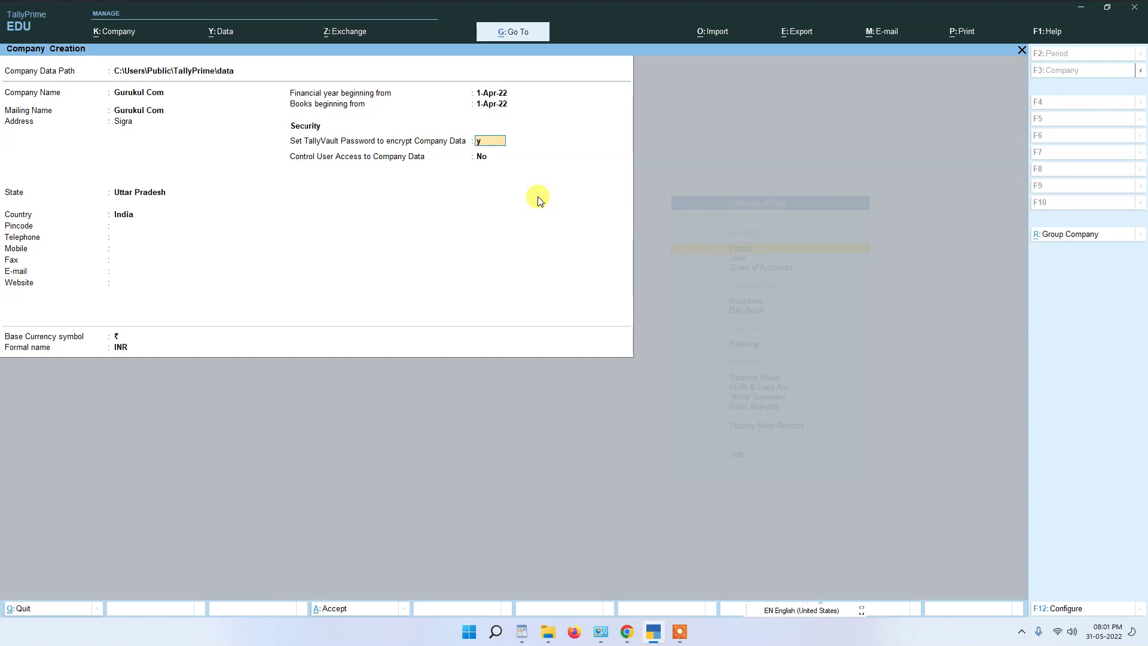
Step: Turn on TallyVault encryption, then enter and confirm the six-character vault password
key(y)
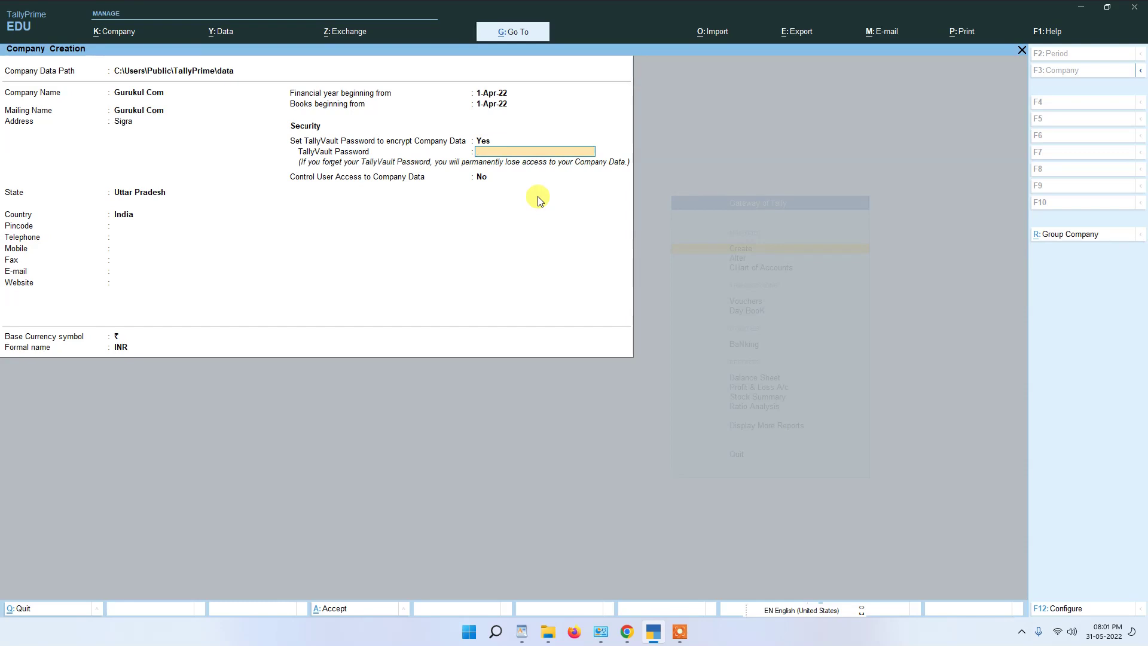
text(*****)
key(Return)
text(**)
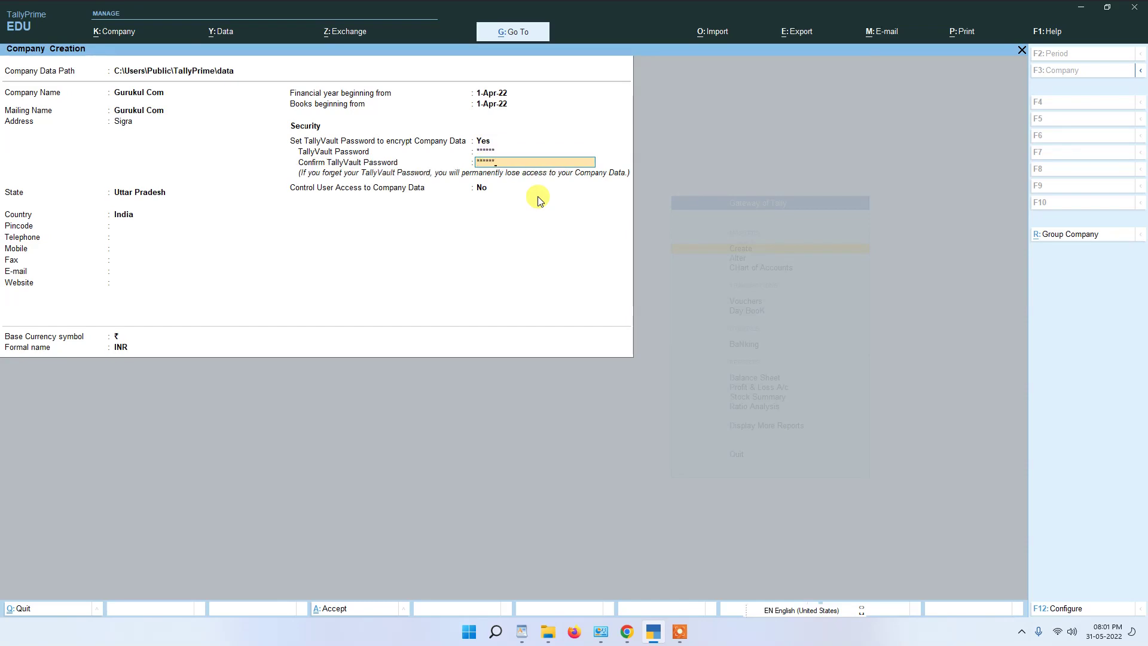
key(Return)
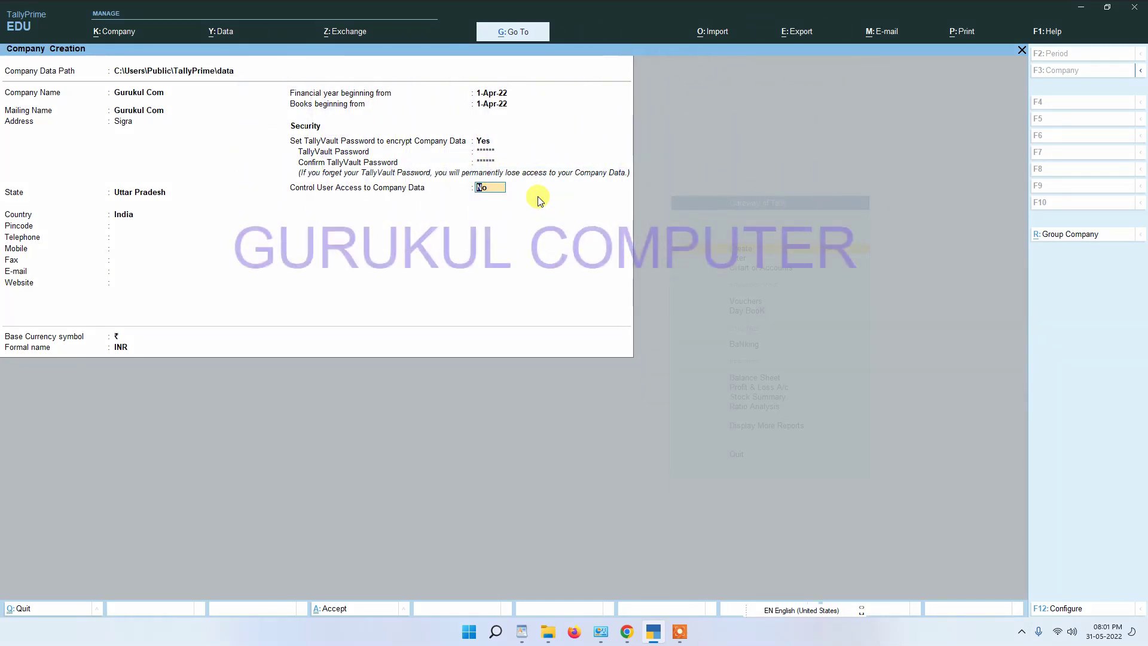
Step: Turn on user access control and set the administrator username abc
text(y)
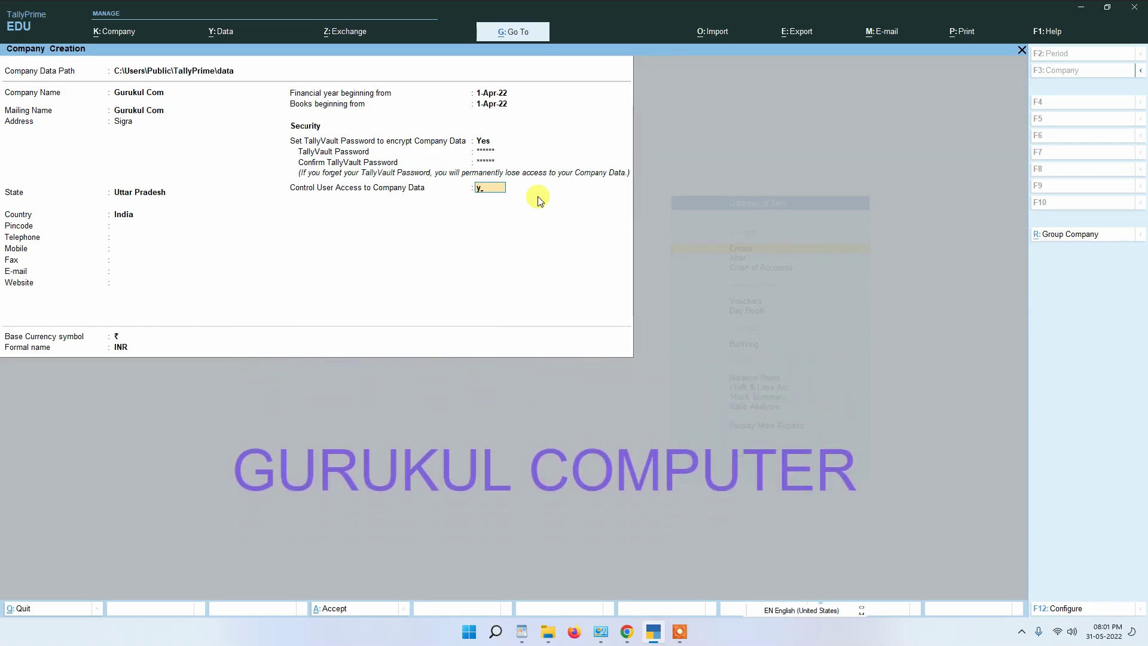
key(Return)
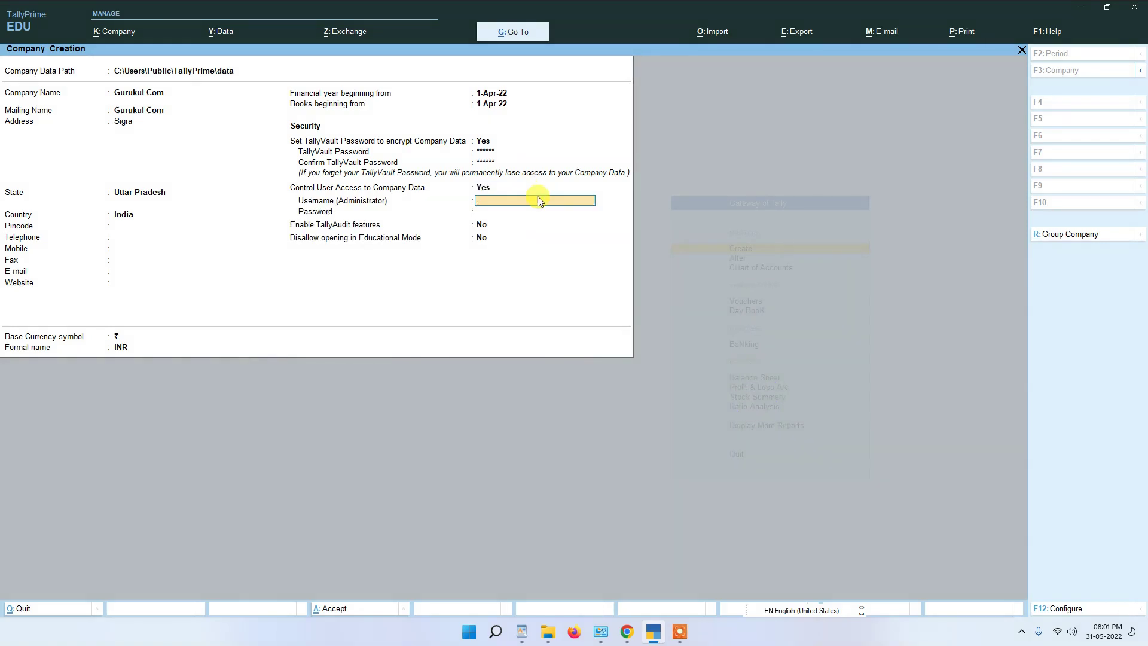
text(abc)
key(Return)
Step: Enter and confirm the administrator password, then dismiss the forgotten-password warning
text(****)
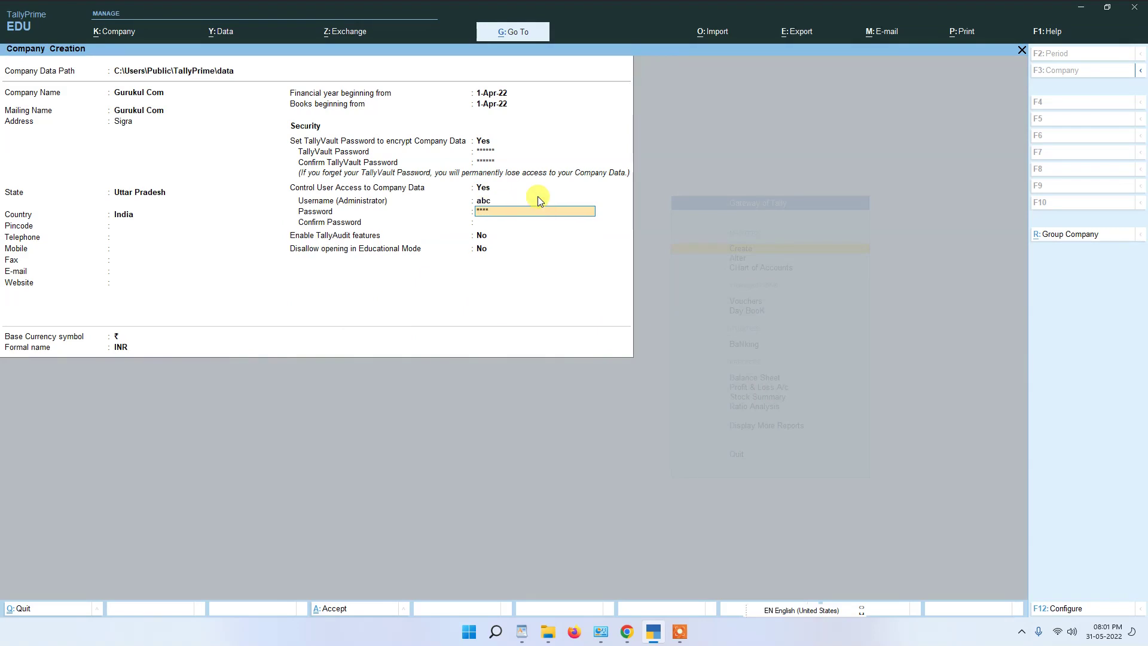
key(Return)
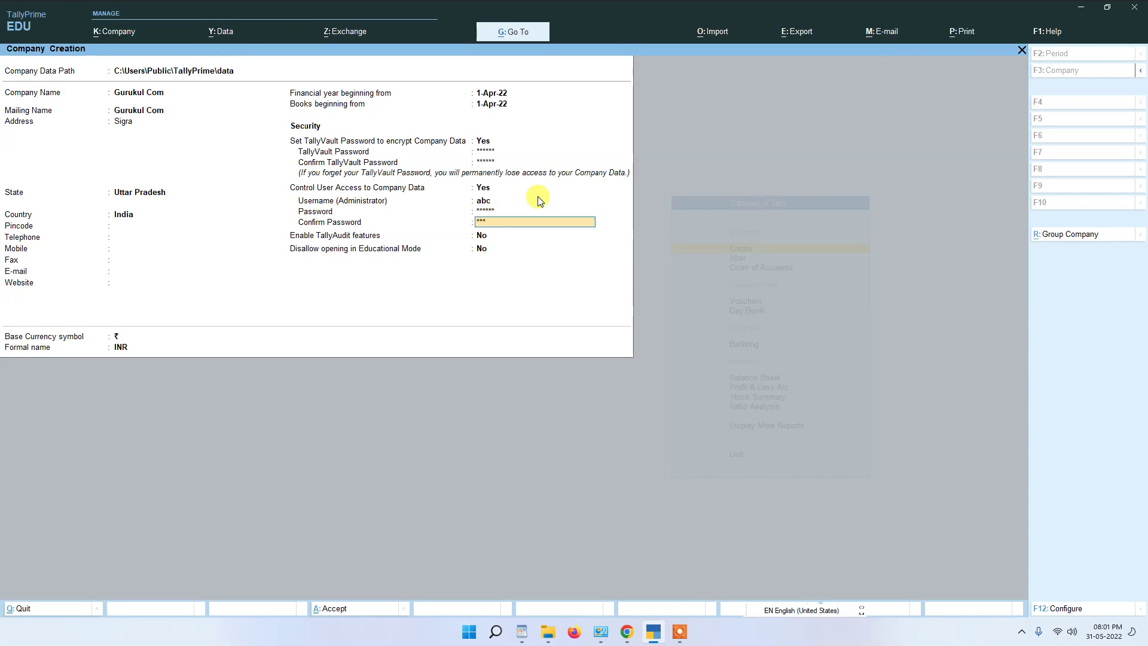
key(BackSpace)
key(BackSpace)
key(BackSpace)
text(*****)
key(Return)
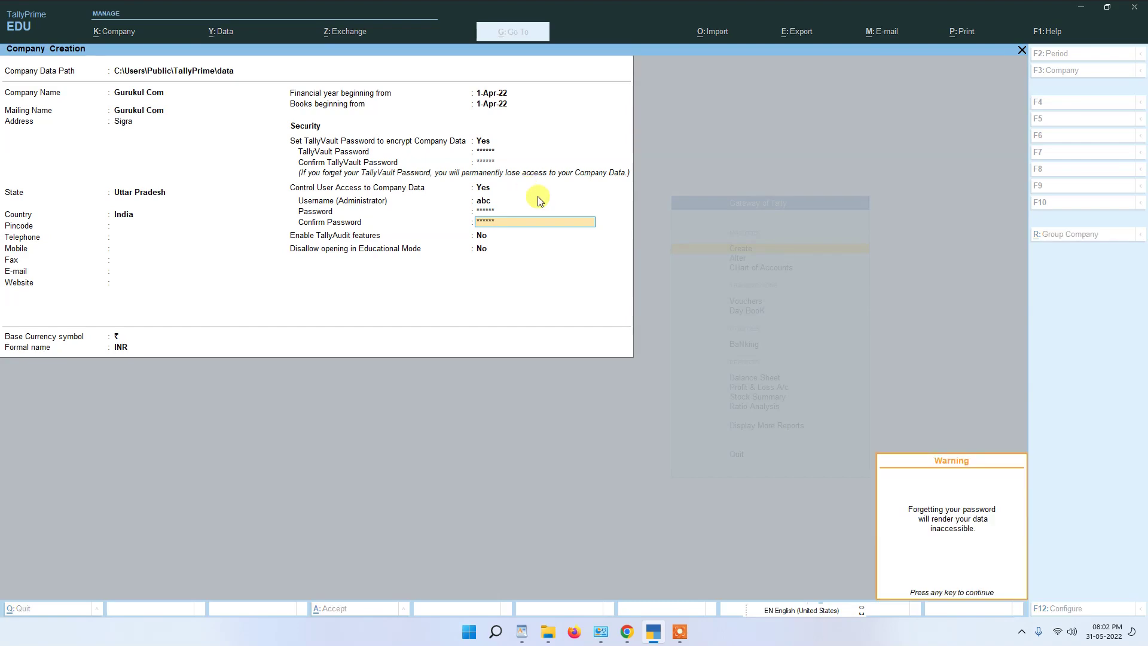
key(Return)
key(Return)
key(Return)
key(Return)
key(Return)
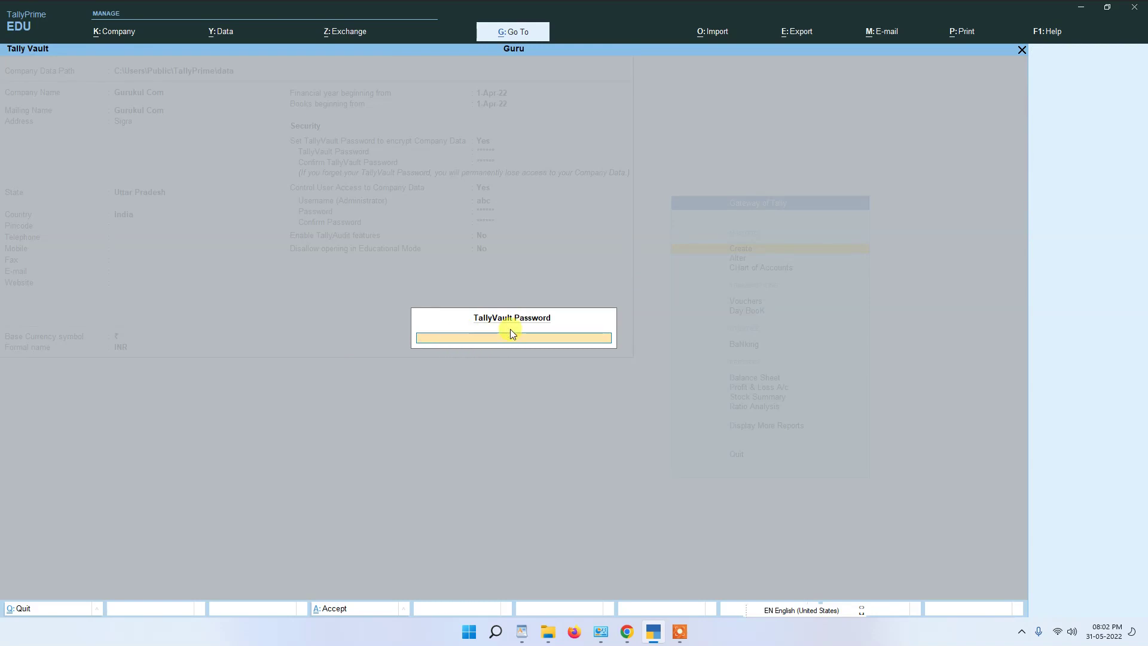
Step: Unlock Gurukul Com with its TallyVault password and log in as user abc
text(*****)
key(Return)
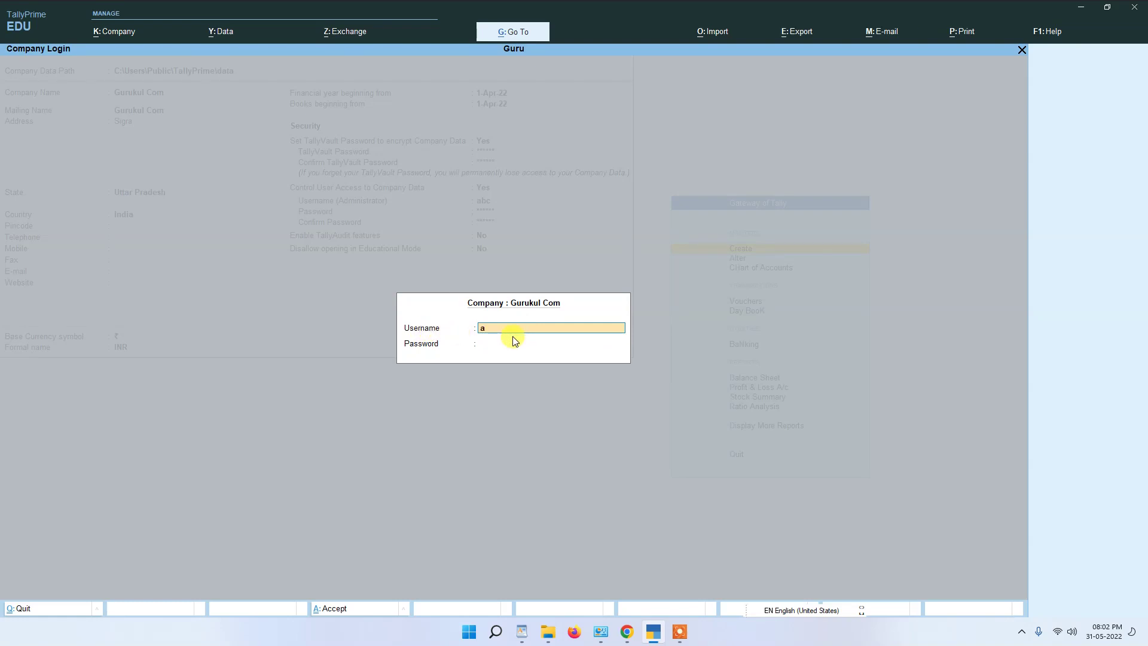
key(Return)
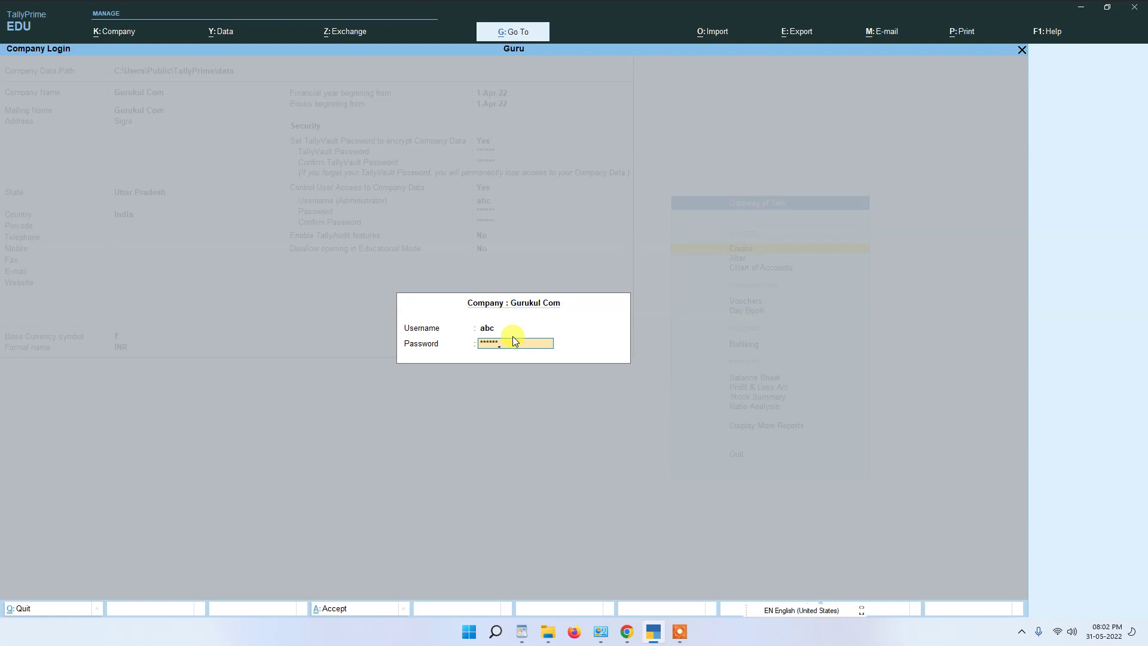
key(Return)
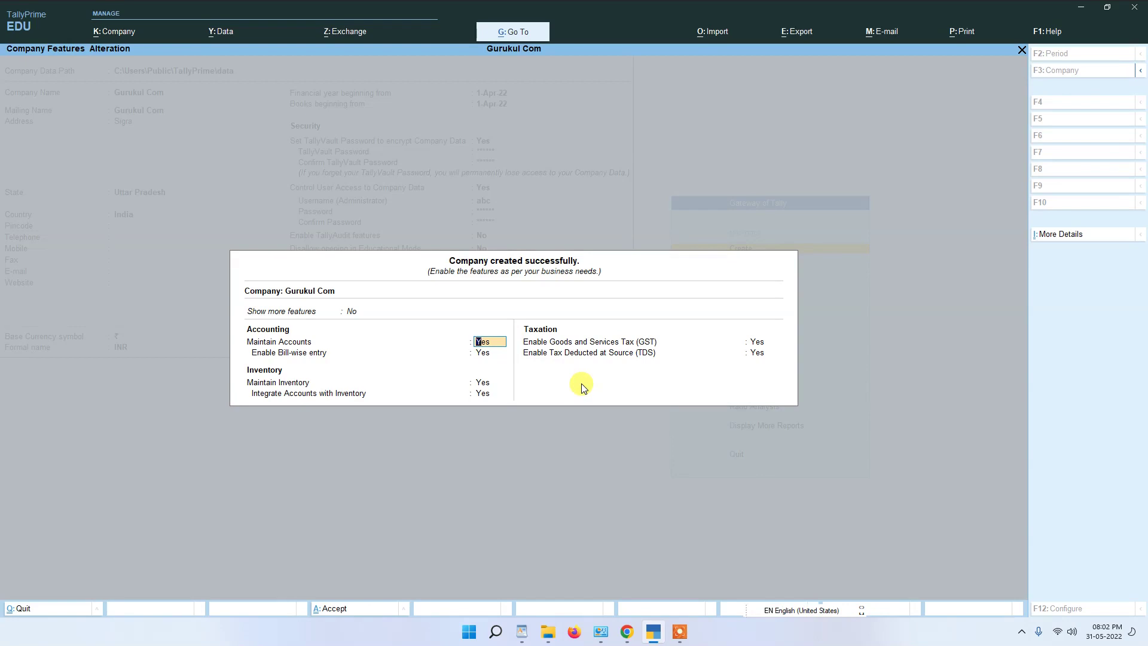
Step: Set GST and TDS to No in Company Features and save them
key(Return)
key(Return)
key(Return)
key(Return)
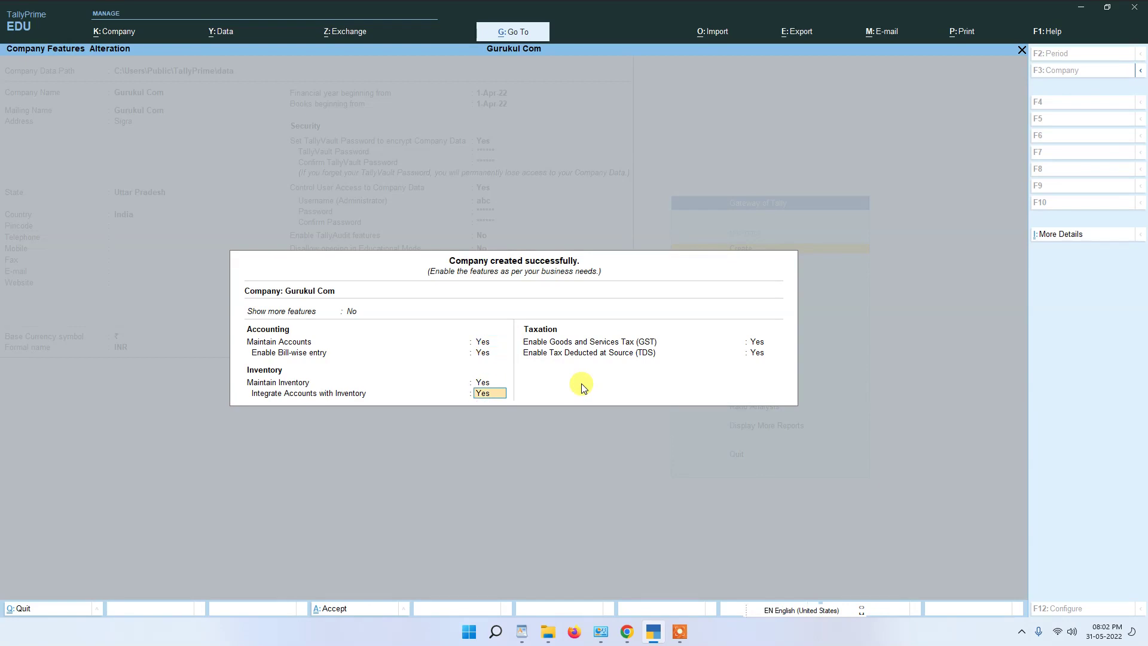
text(n)
key(Return)
text(n)
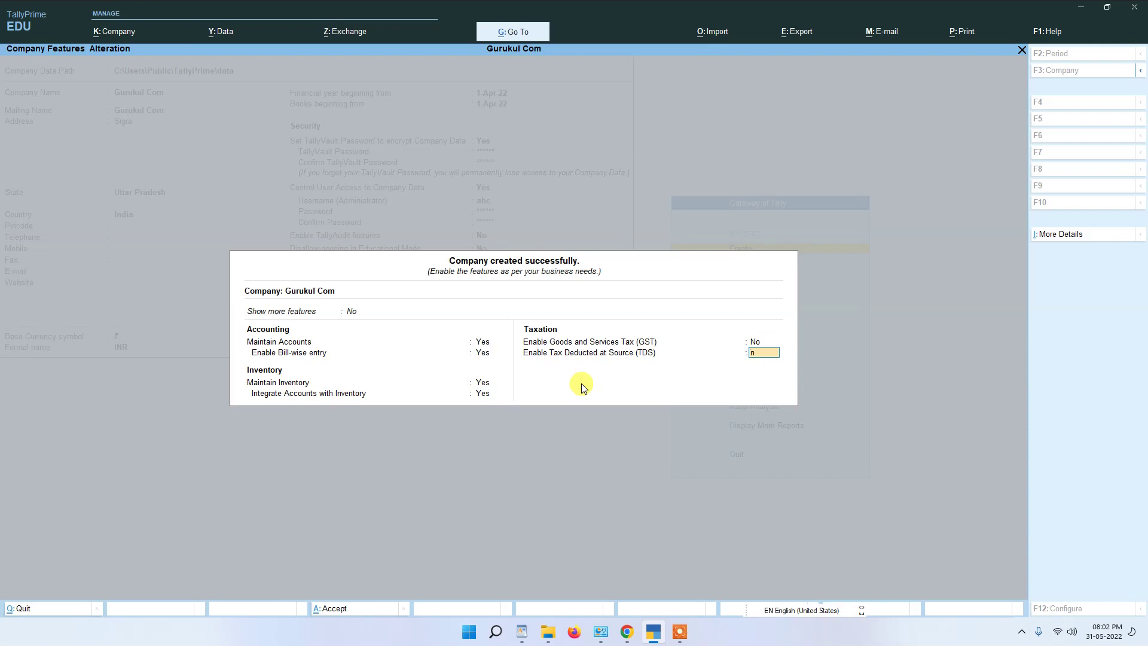
key(Return)
key(Return)
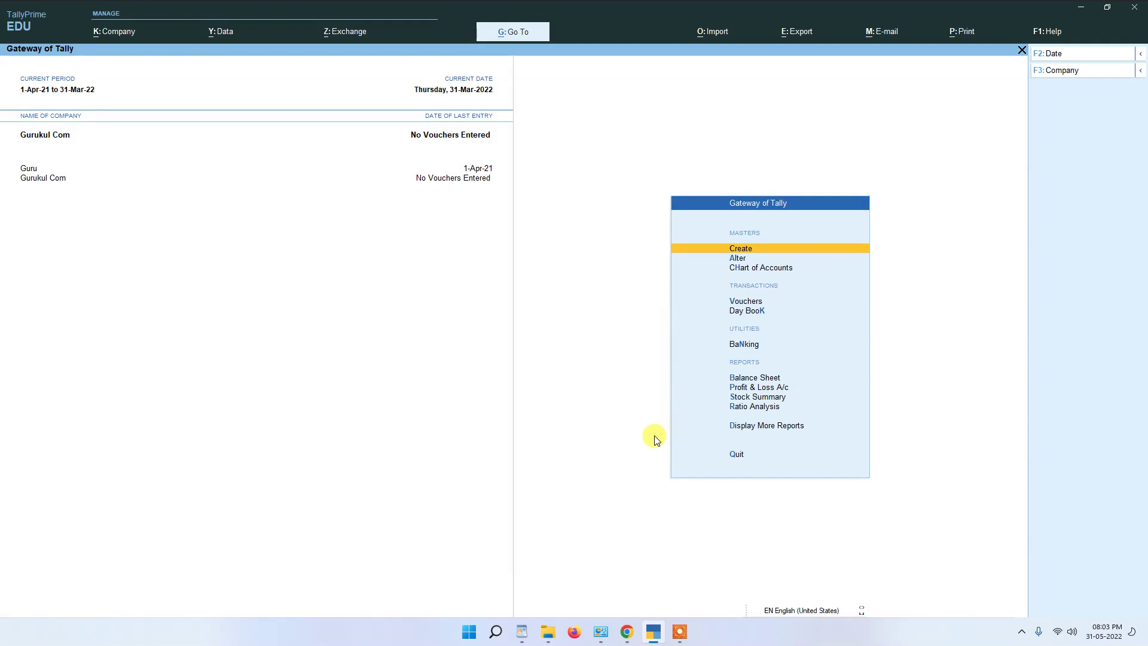
Step: Choose TallyVault under Configure in the K: Company menu
click(117, 34)
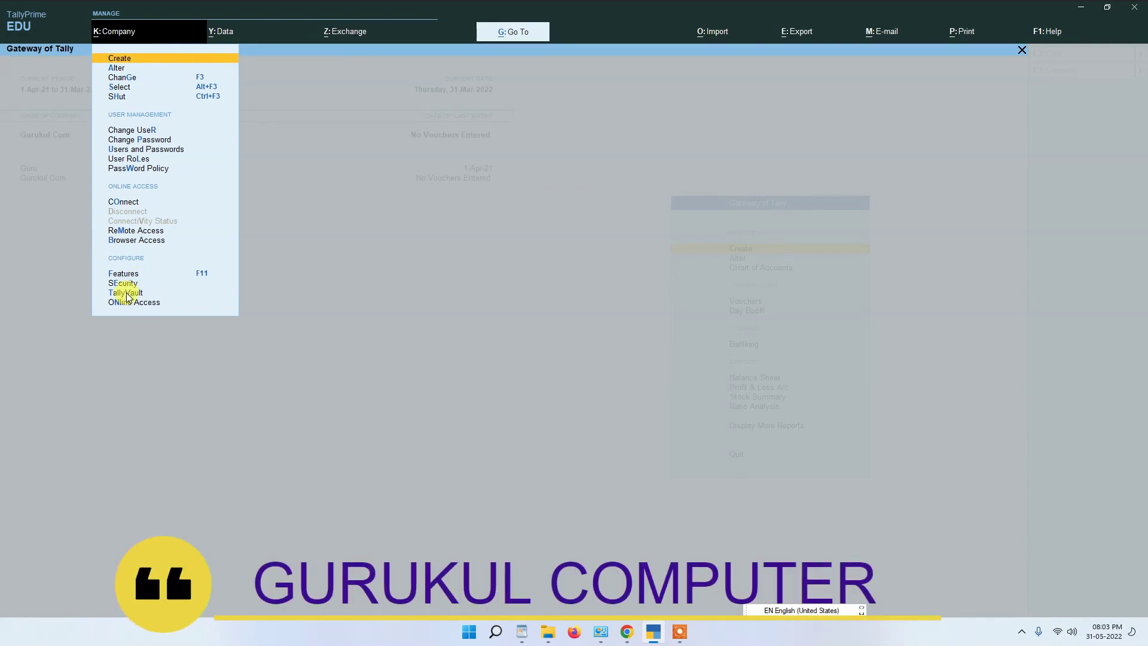
click(126, 293)
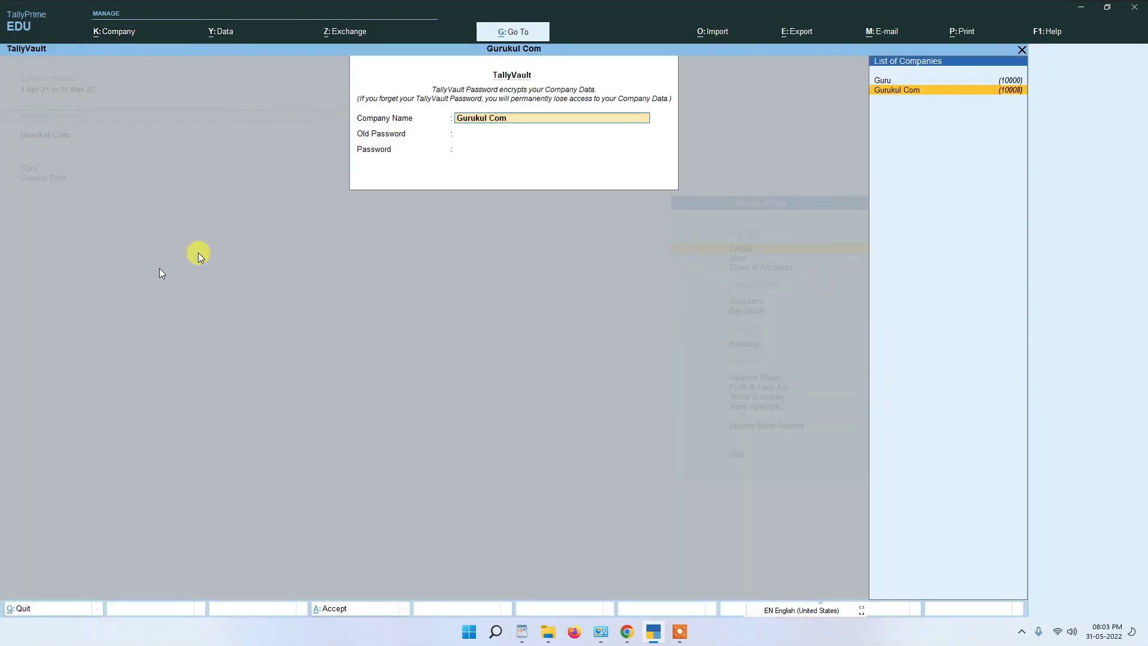
Step: Remove Gurukul Com's TallyVault password by giving the old one and leaving the new blank
key(Return)
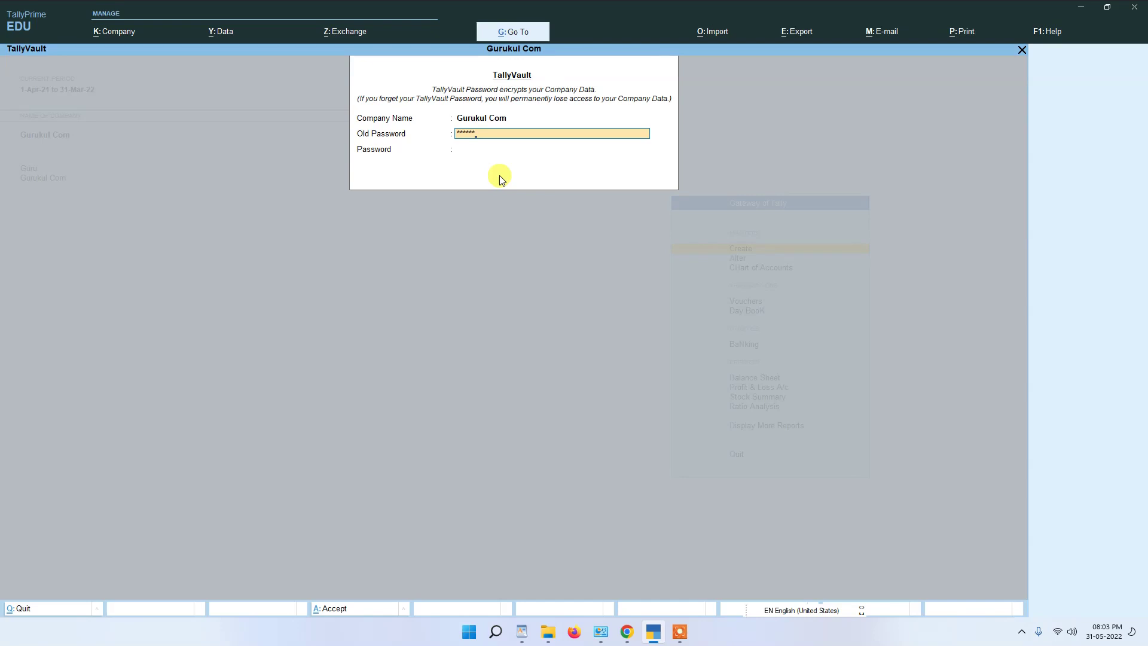
key(Return)
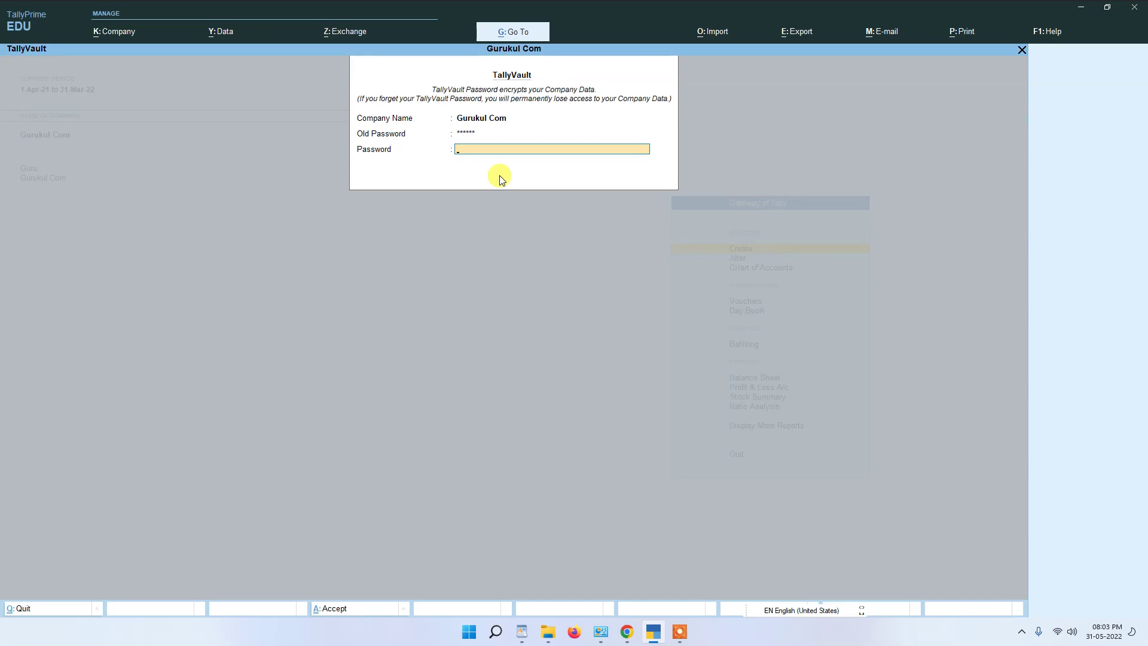
key(Return)
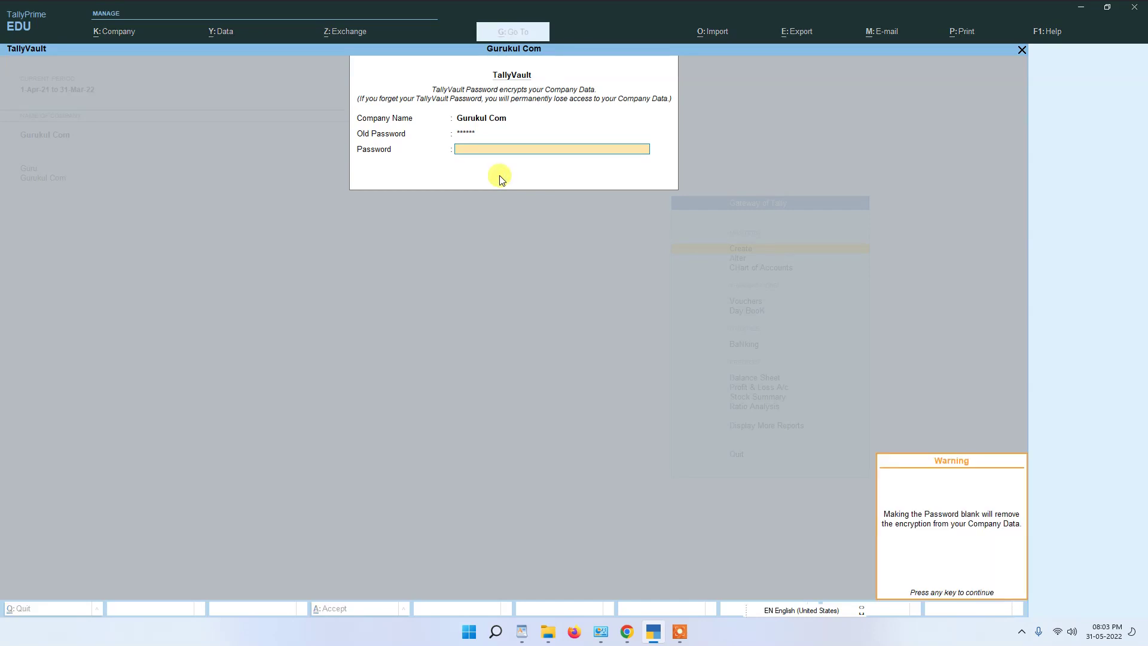
key(Return)
click(500, 175)
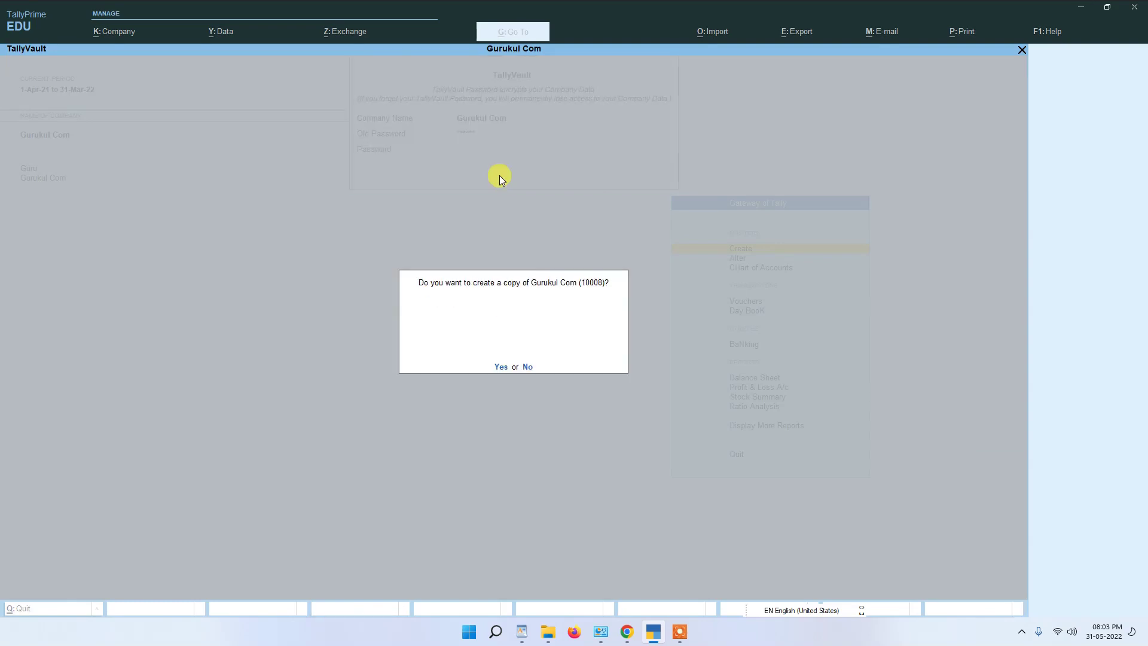
Step: Keep a copy of Gurukul Com and log back in as abc
key(Return)
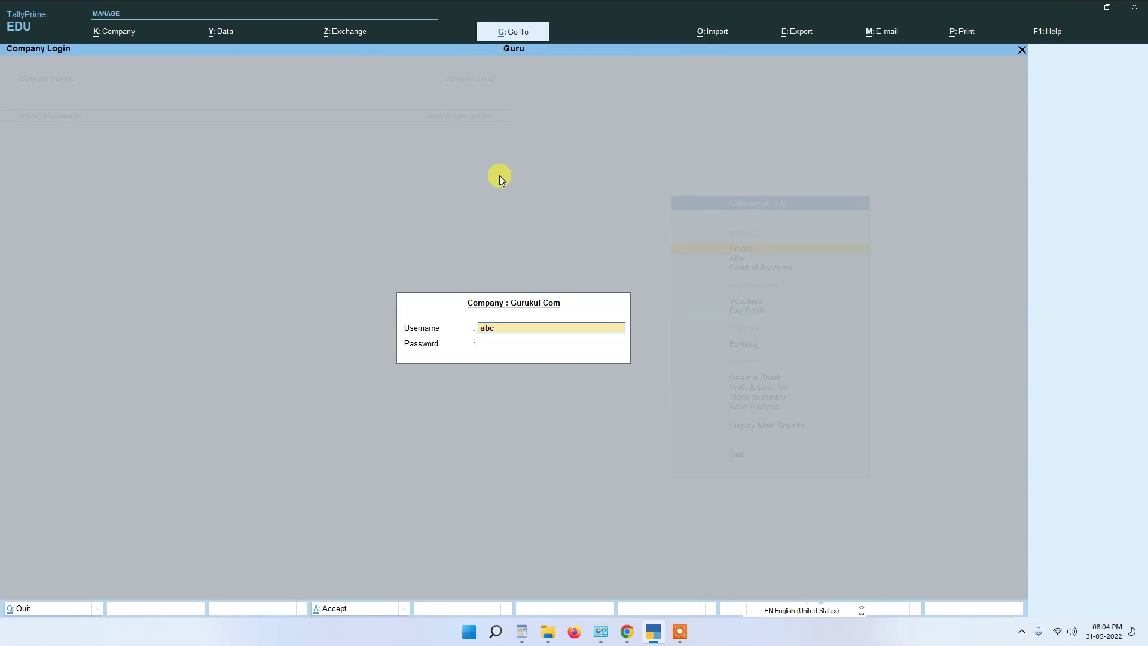
key(Return)
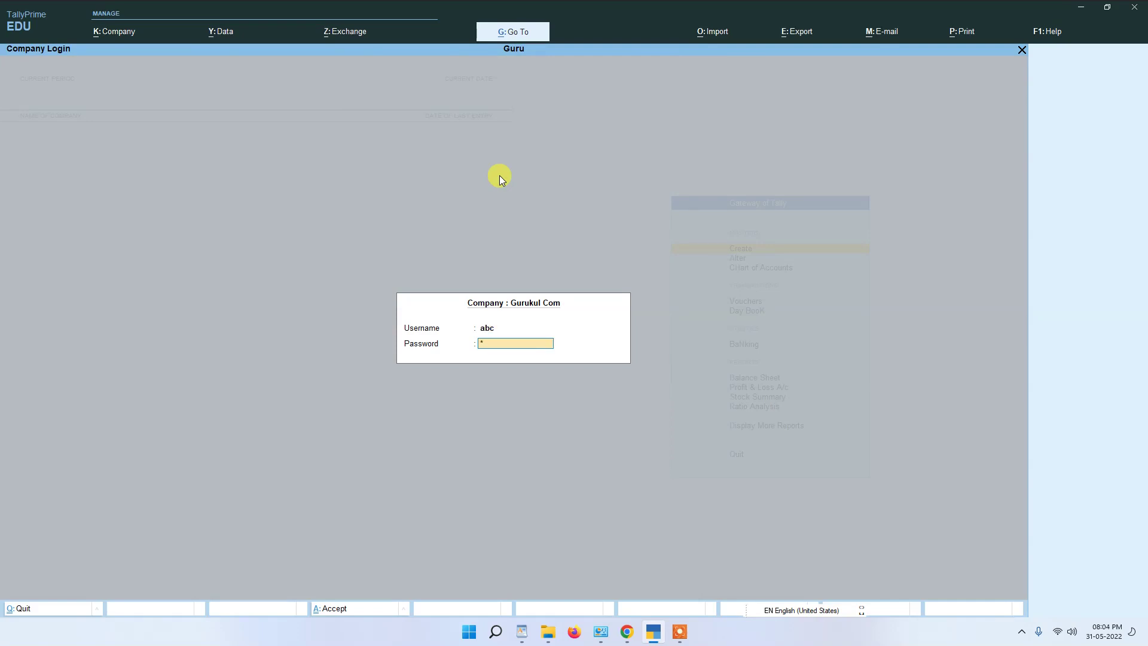
key(Return)
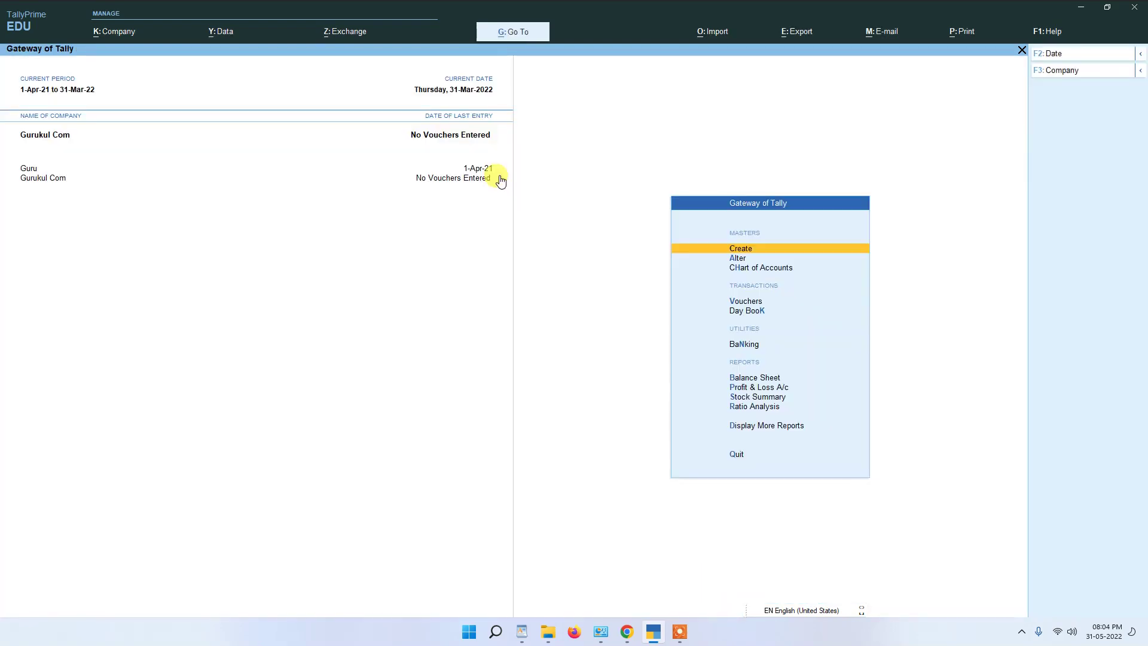
Step: Open Gurukul Com's Company menu to show its Users and Passwords options
click(106, 30)
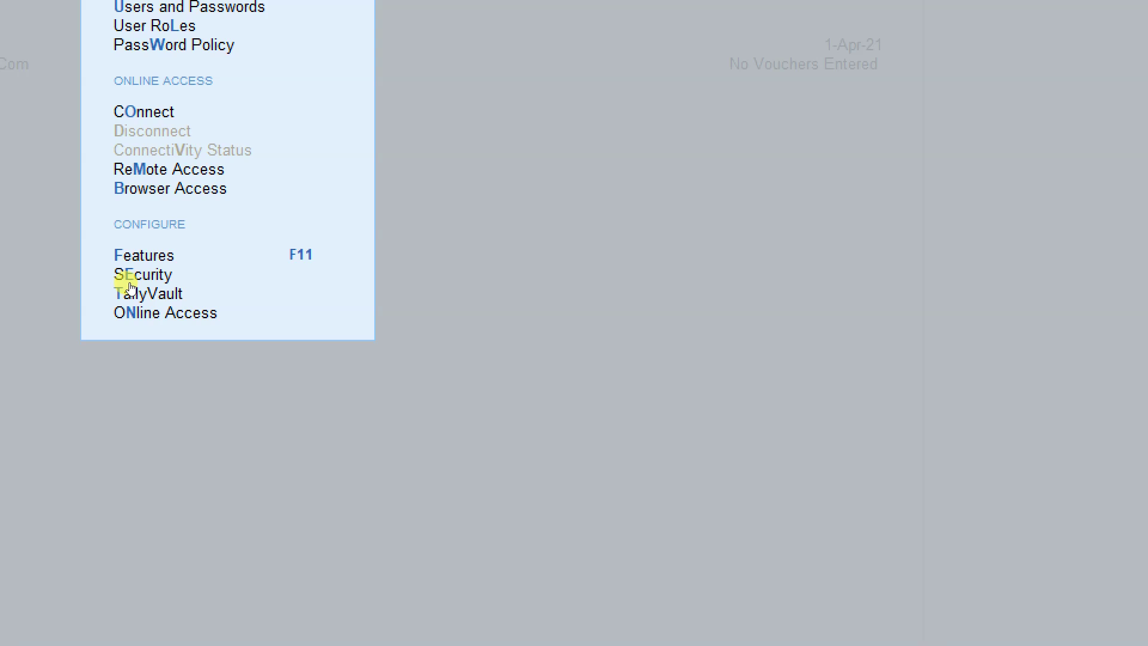
key(Escape)
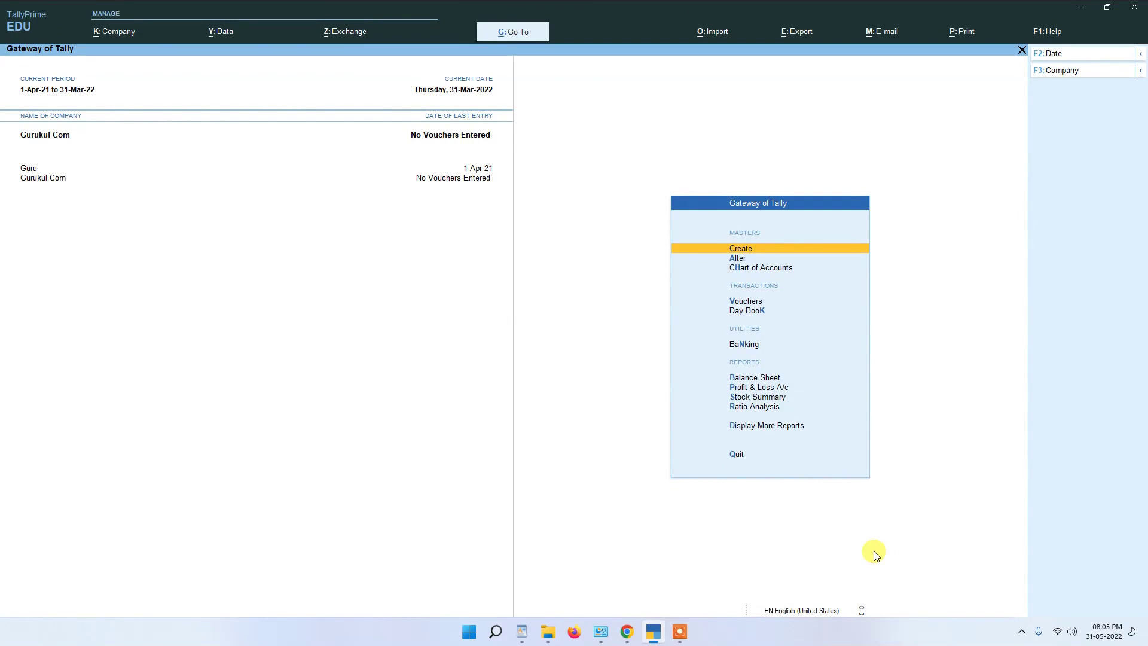
click(123, 34)
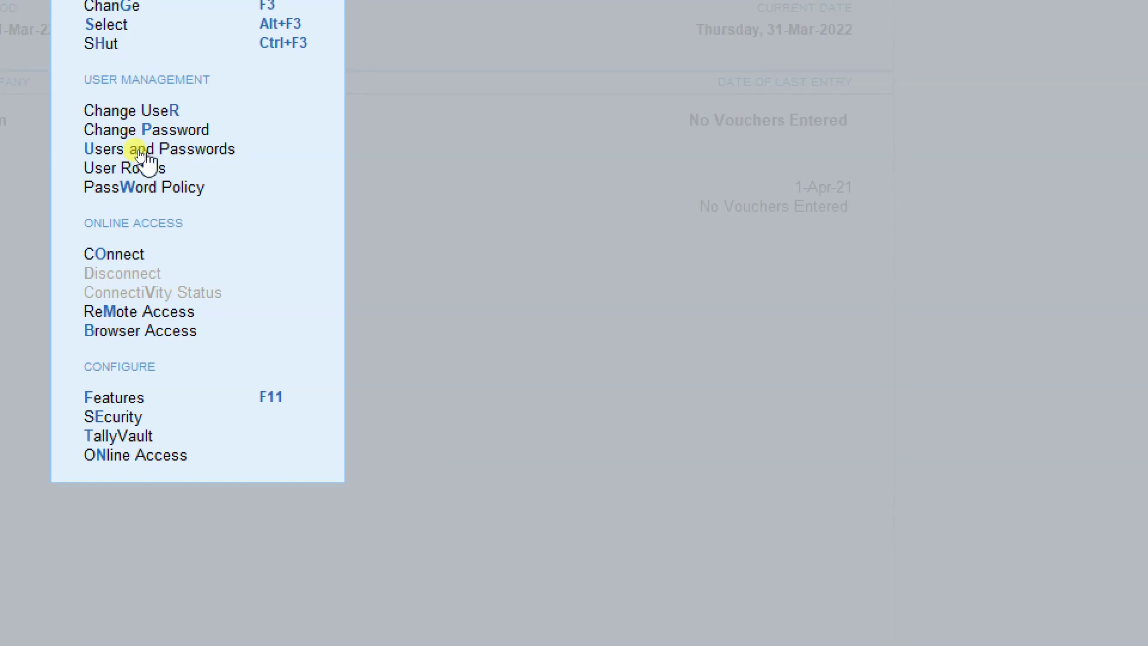
Step: Open the company's user list and give the first user the Data Entry role
click(142, 154)
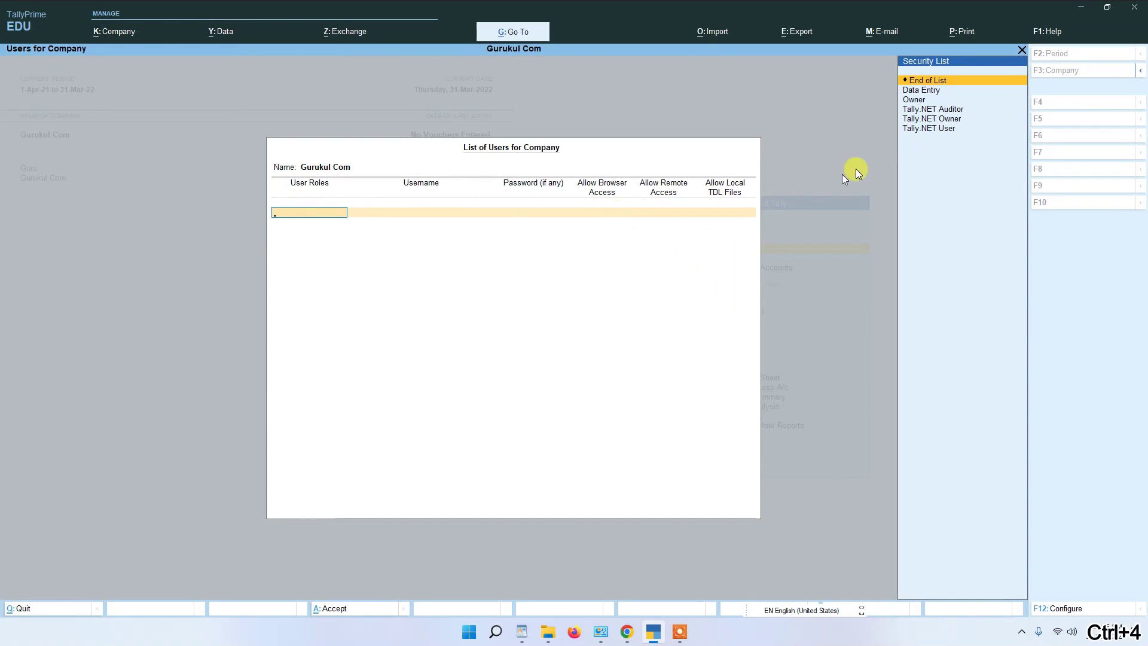
click(917, 89)
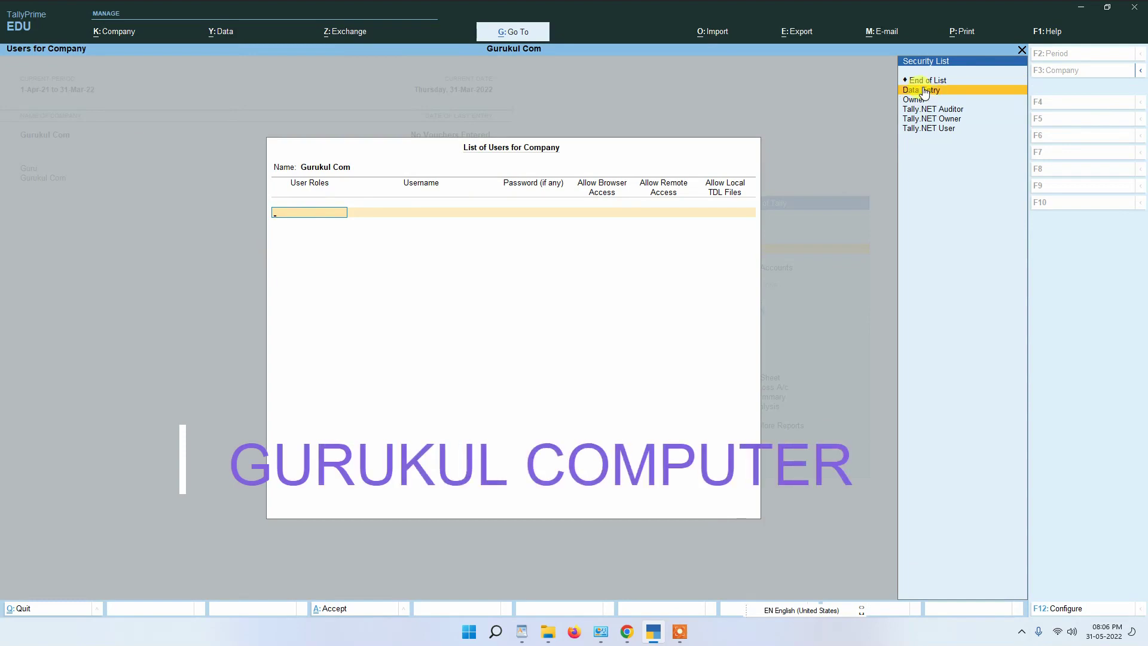
click(923, 89)
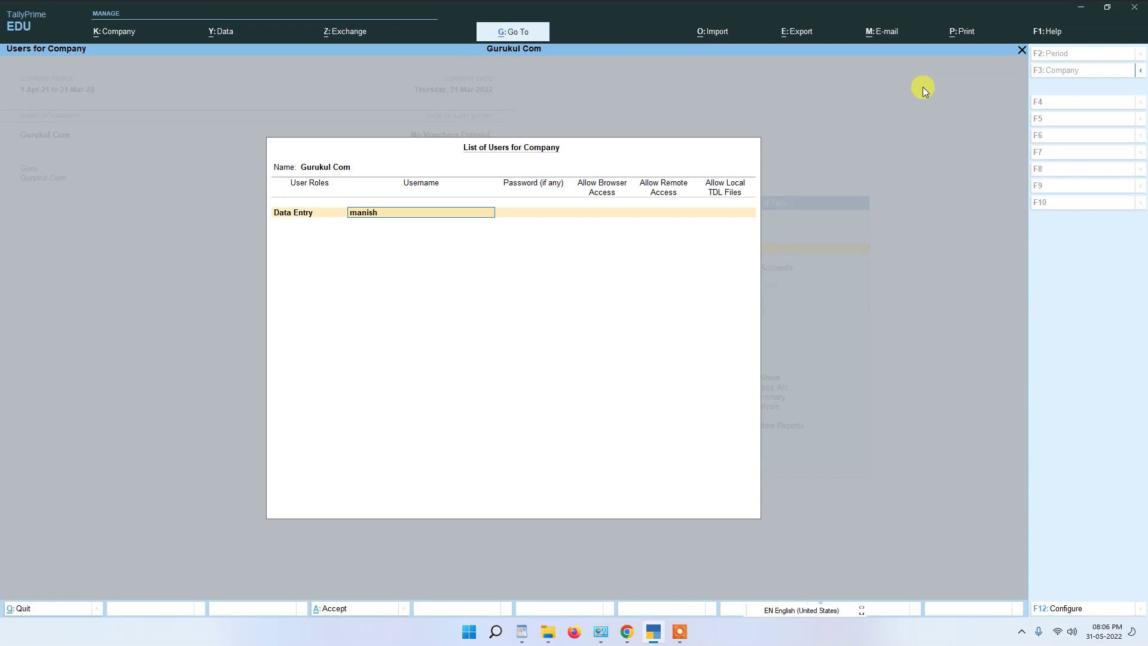
key(Return)
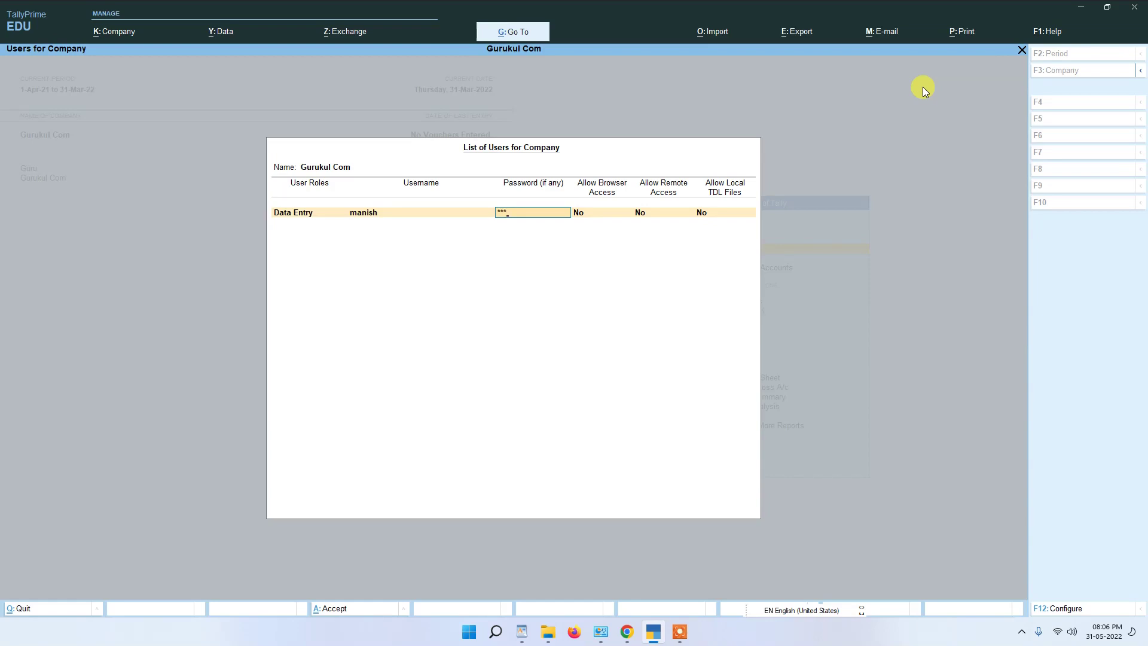
key(Return)
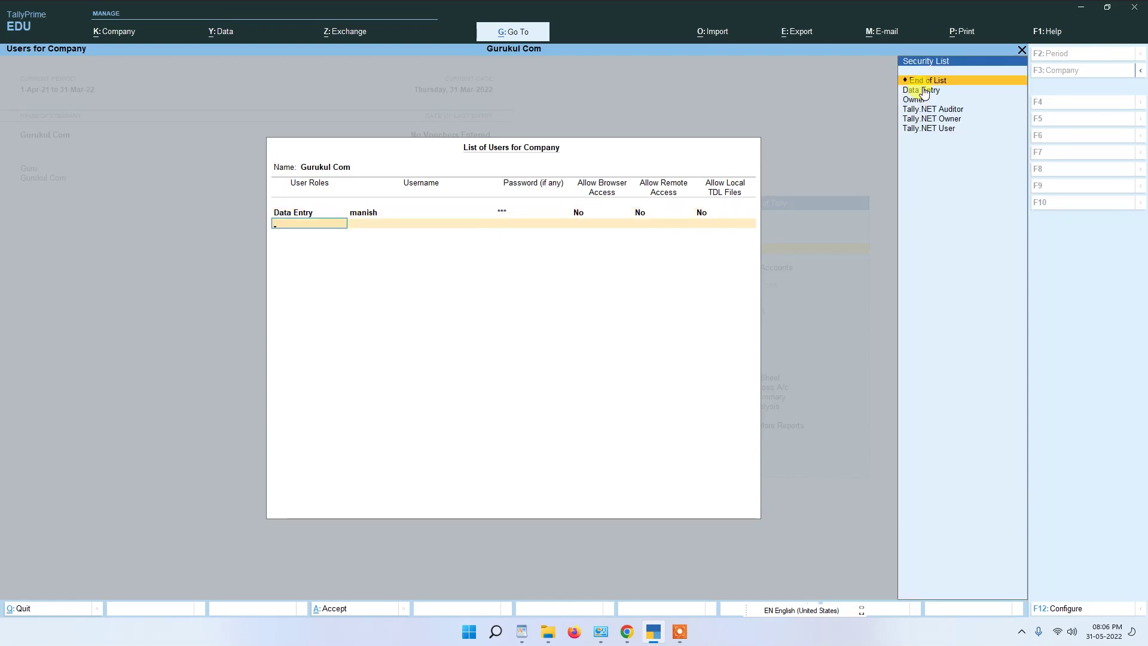
Step: Add a second user with the Owner role, username and password, and save the list
key(Down)
key(Down)
key(Down)
key(Up)
key(Return)
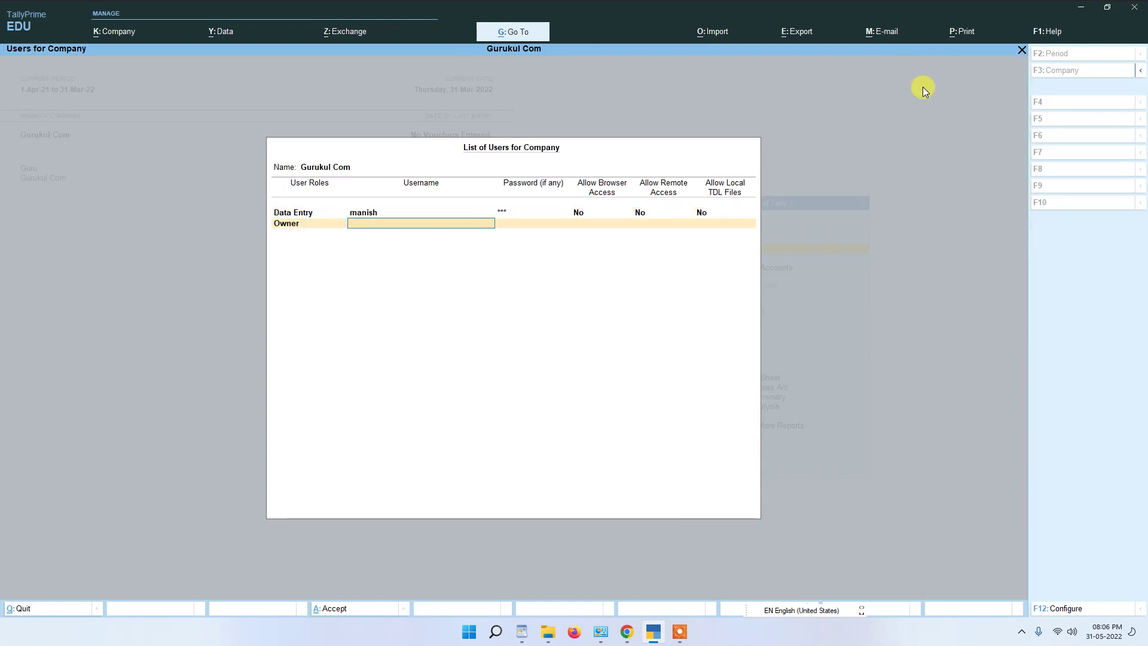
text(aman)
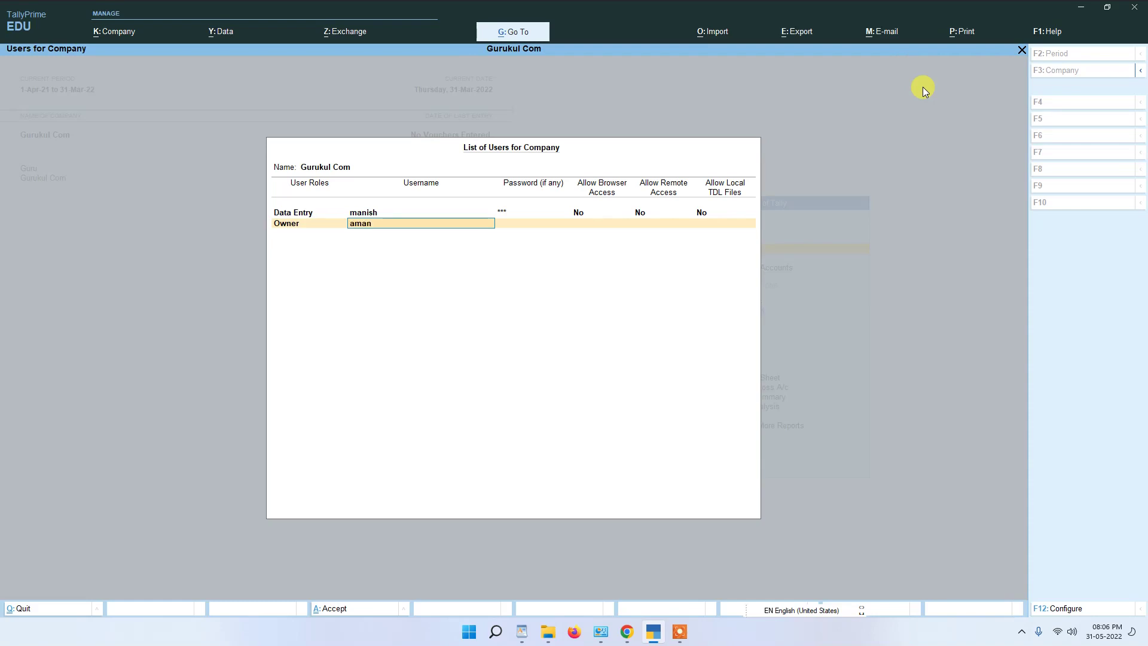
key(Return)
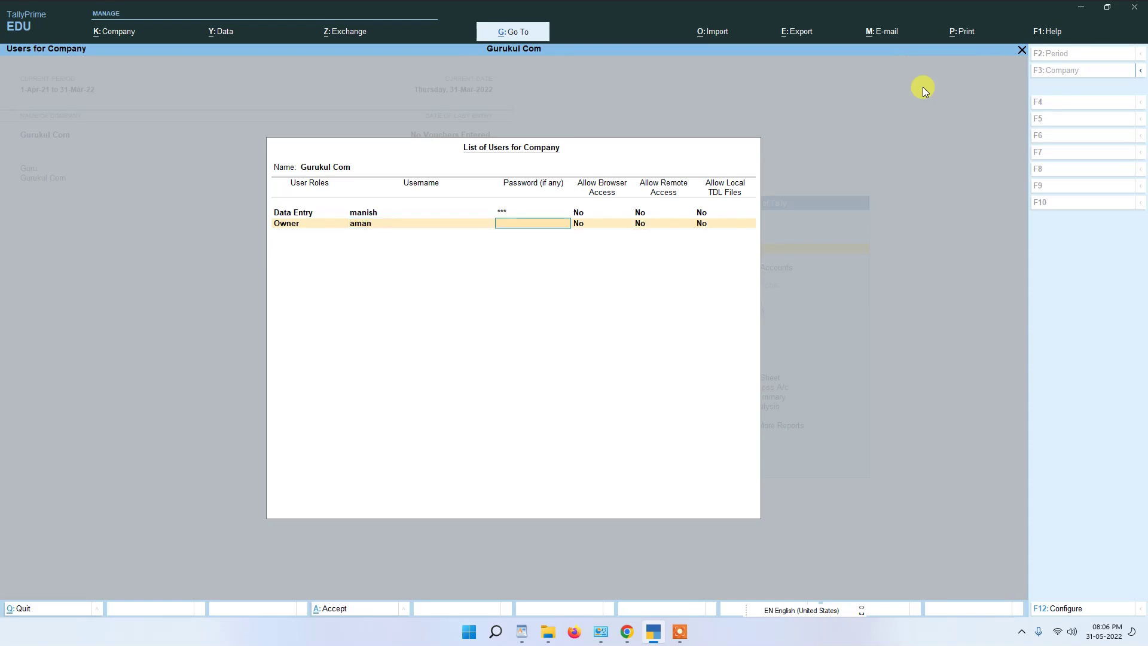
text(*)
key(Return)
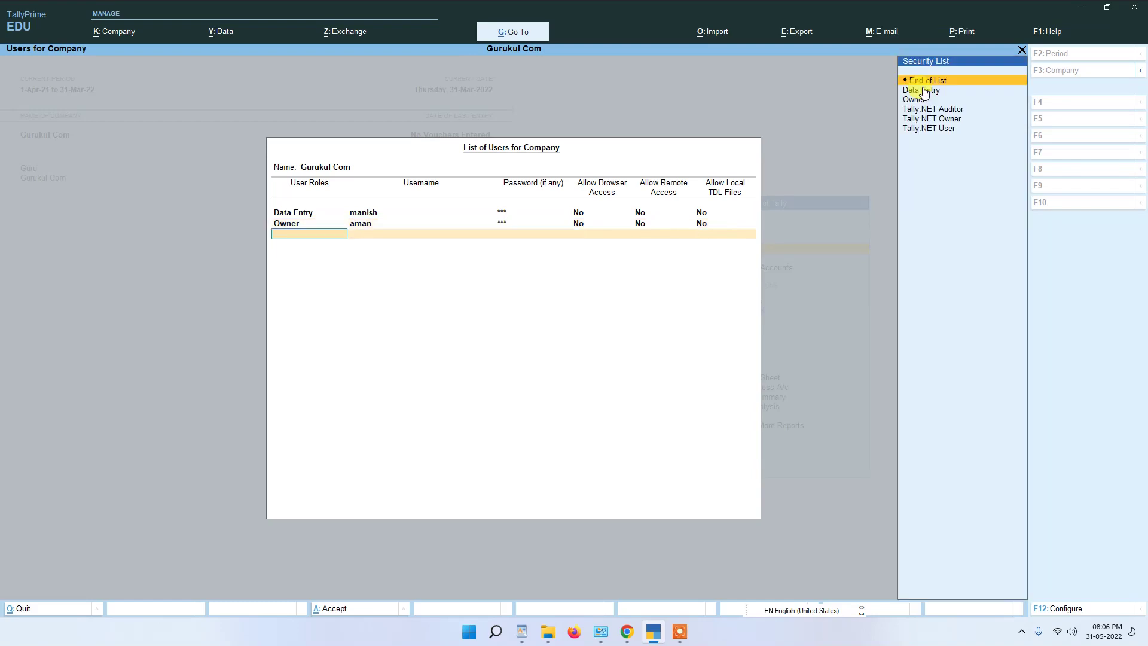
key(Return)
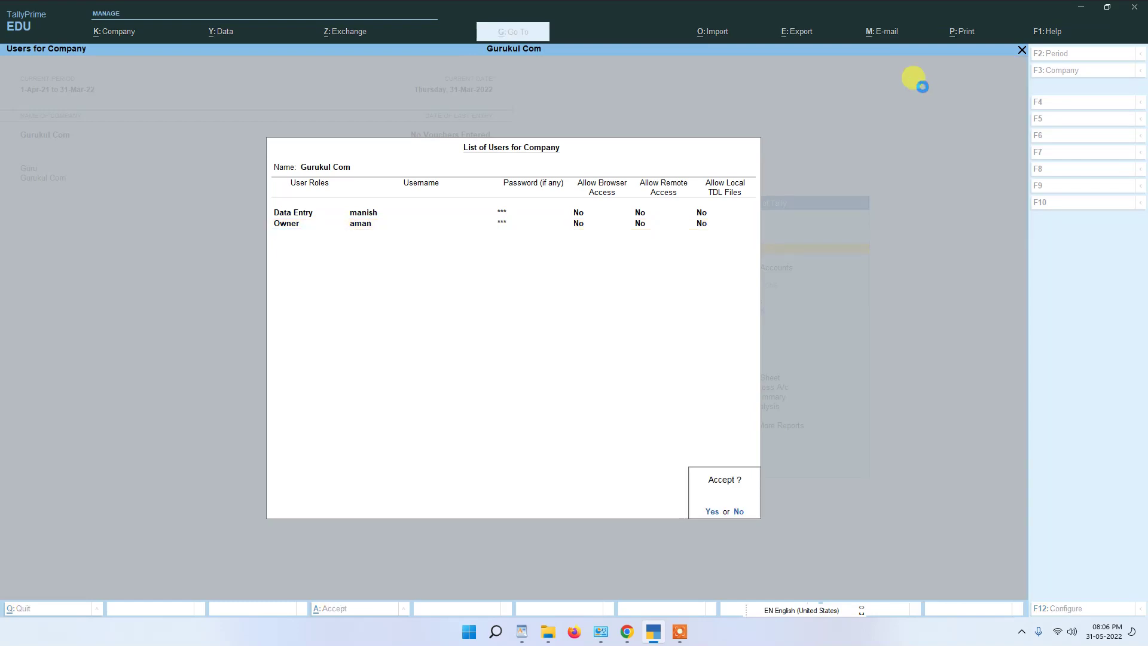
key(Return)
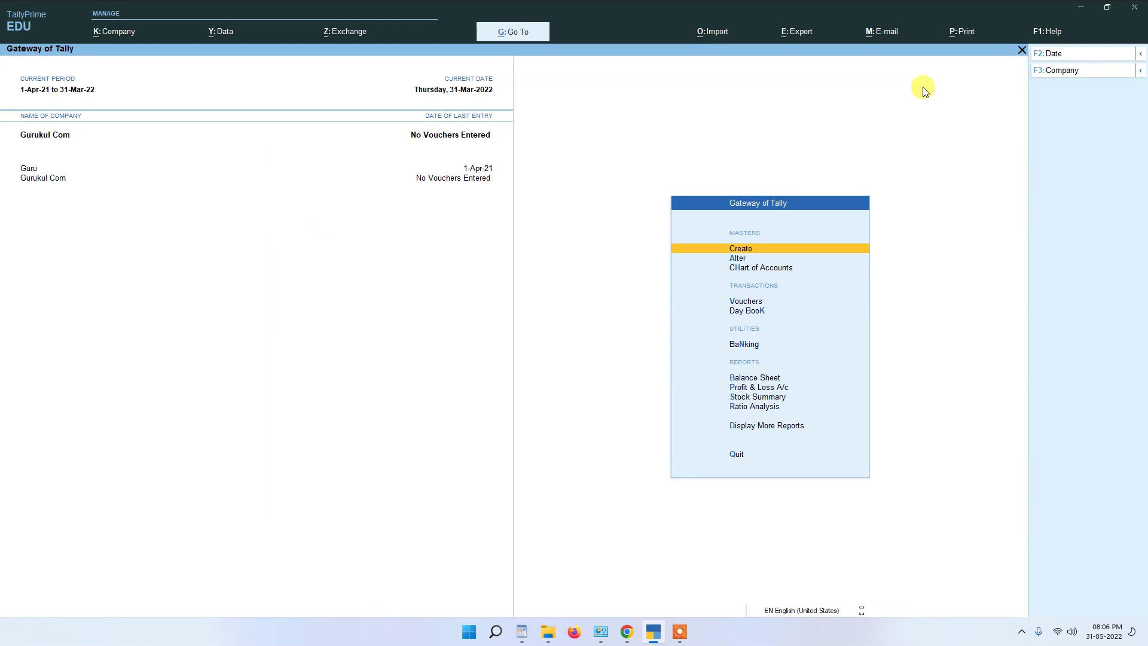
click(104, 31)
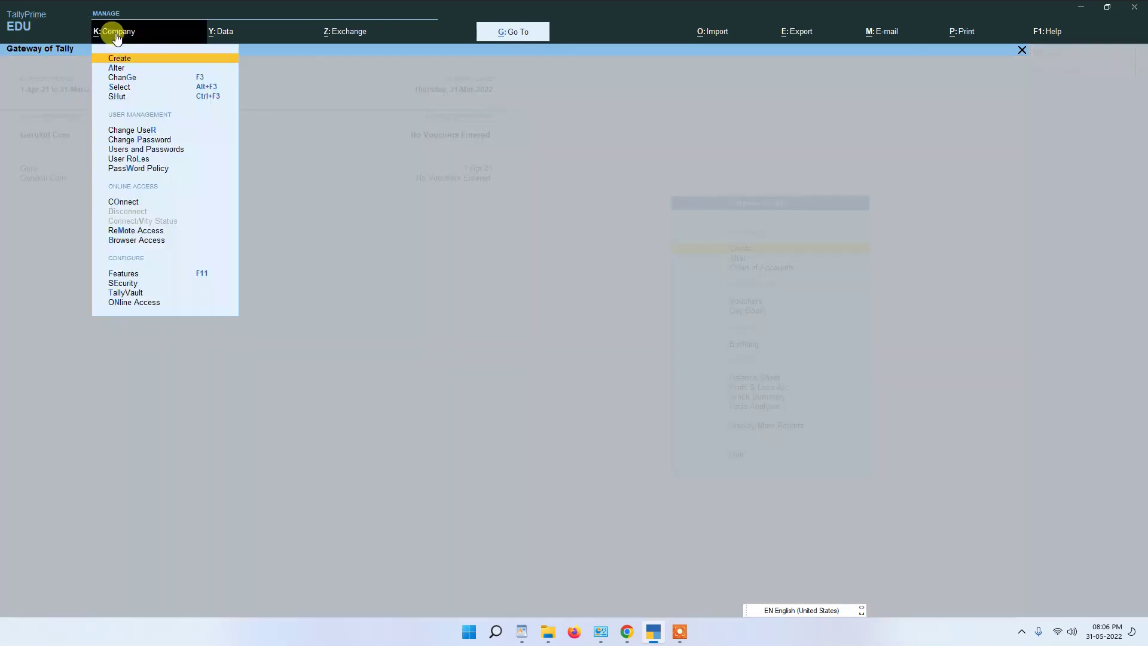
Step: Shut the Gurukul Com company
click(114, 96)
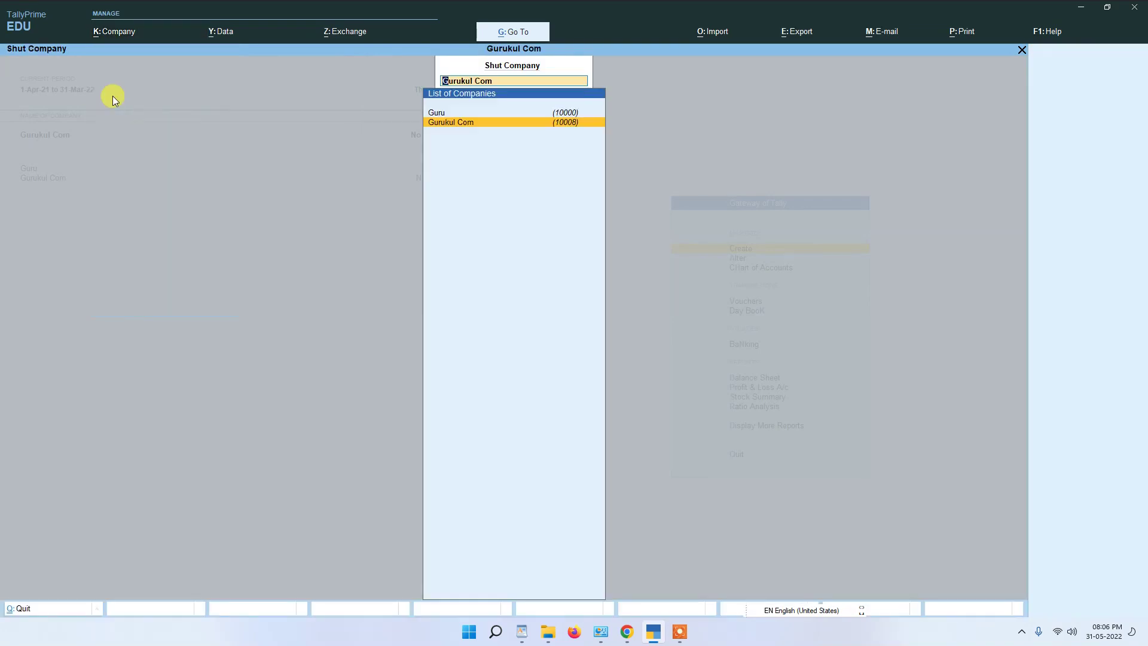
key(Return)
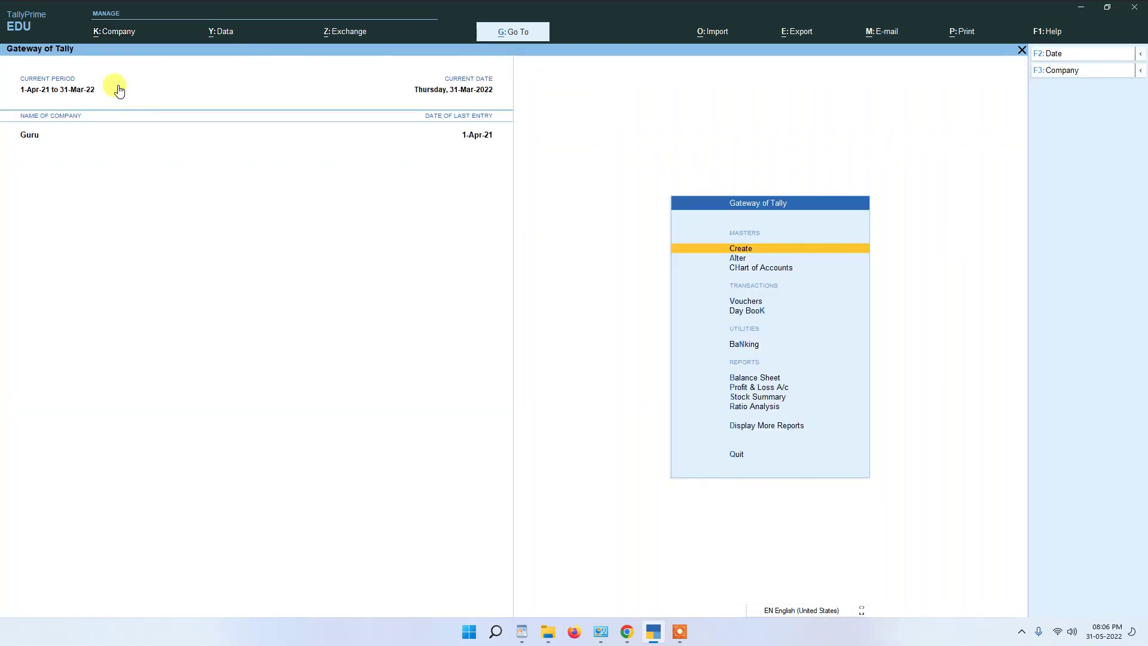
click(117, 40)
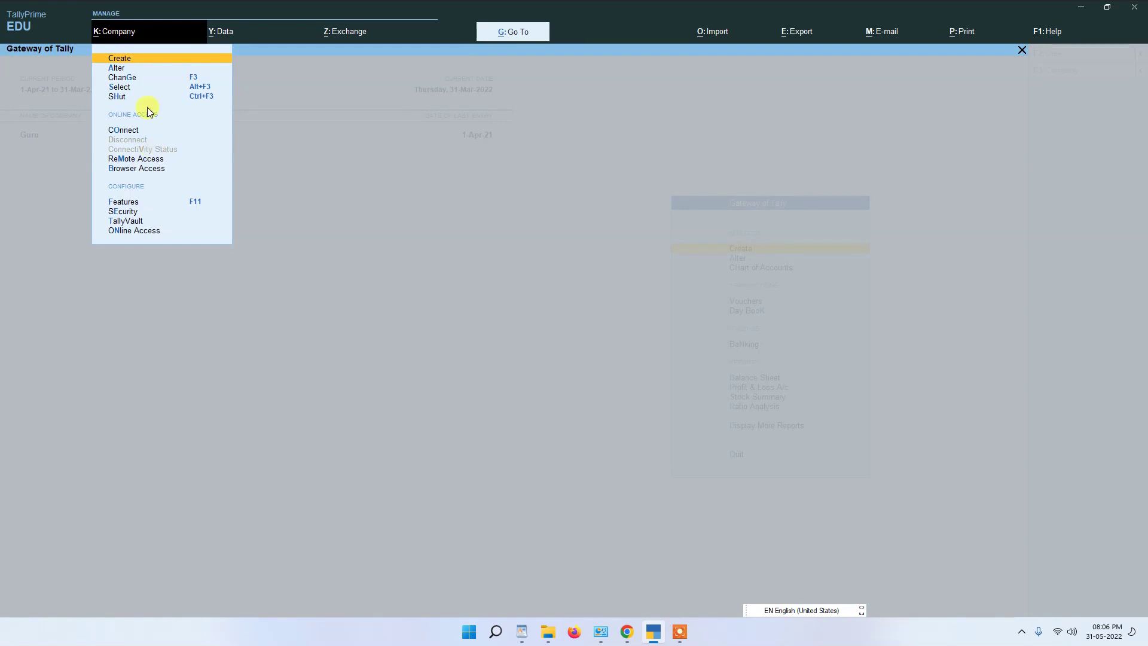
Step: Select Gurukul Com again and log in with the Data Entry username and password
click(121, 86)
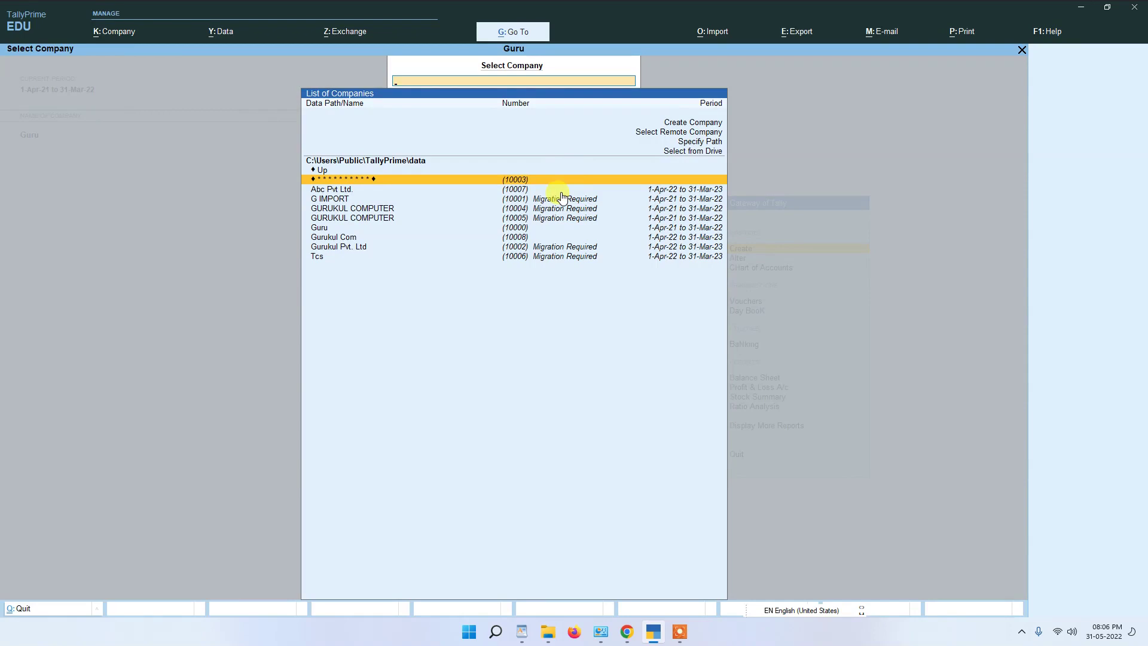
key(Down)
key(Down)
key(Down)
key(Down)
key(Down)
key(Down)
key(Return)
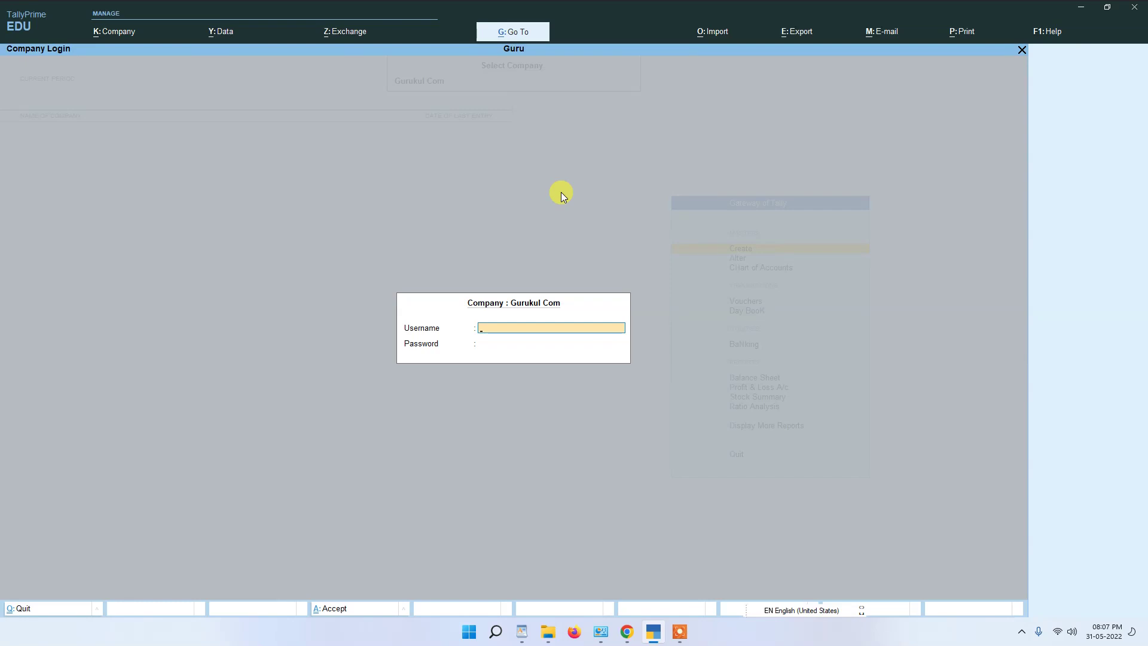
text(manish)
key(Return)
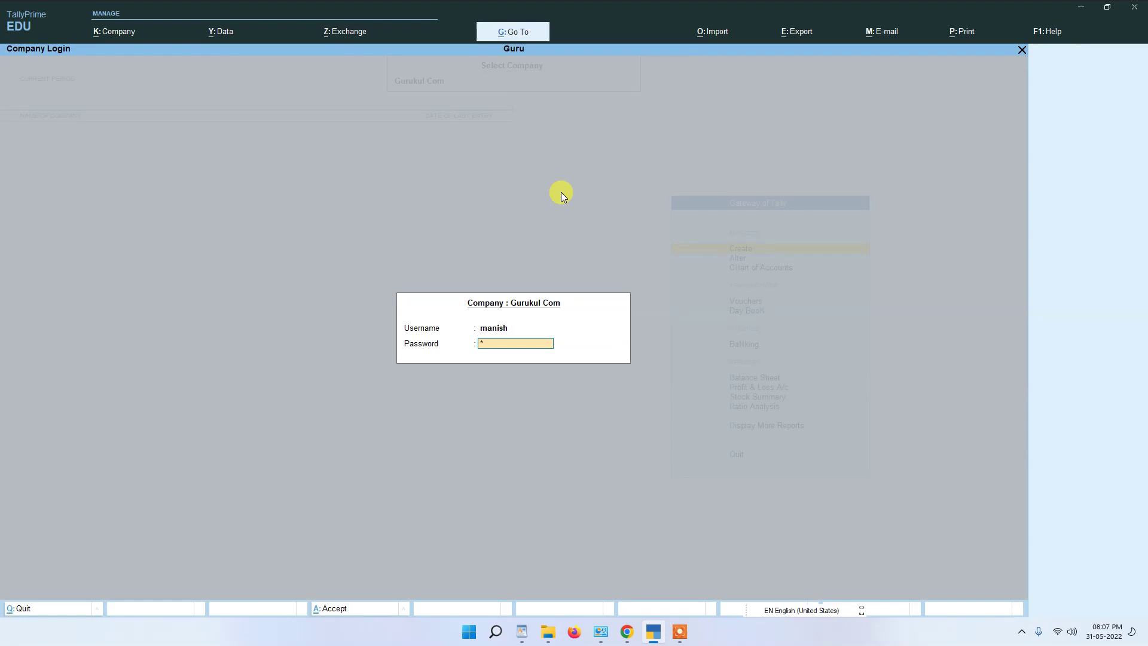
key(Return)
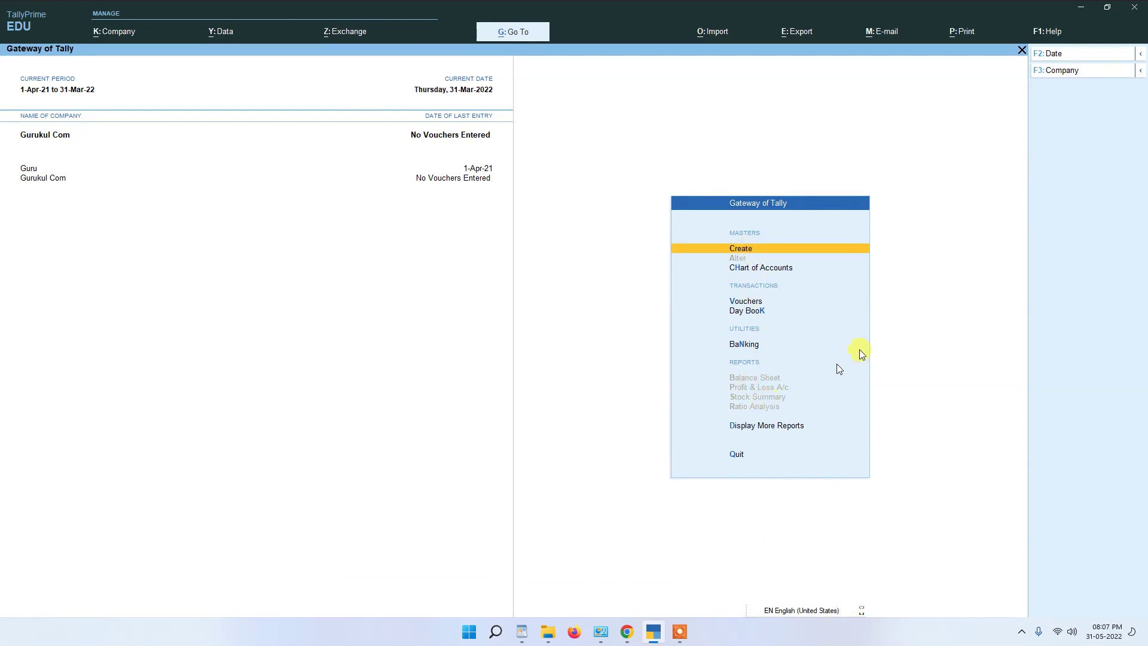
click(771, 249)
key(Escape)
key(Down)
key(Down)
key(Down)
key(Up)
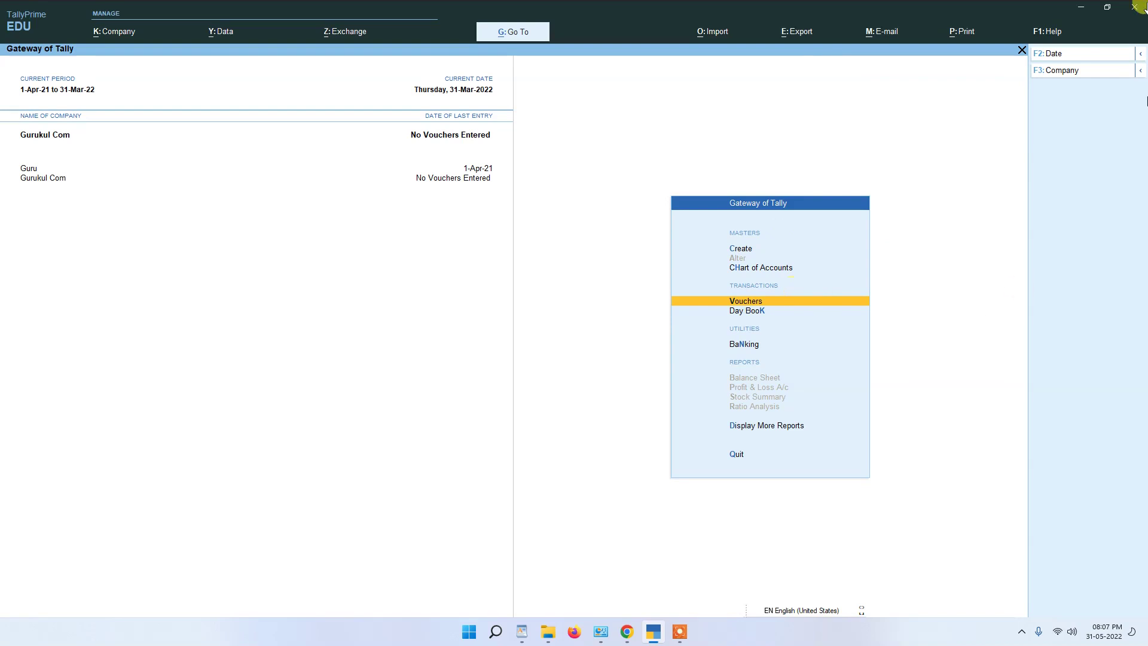
click(114, 33)
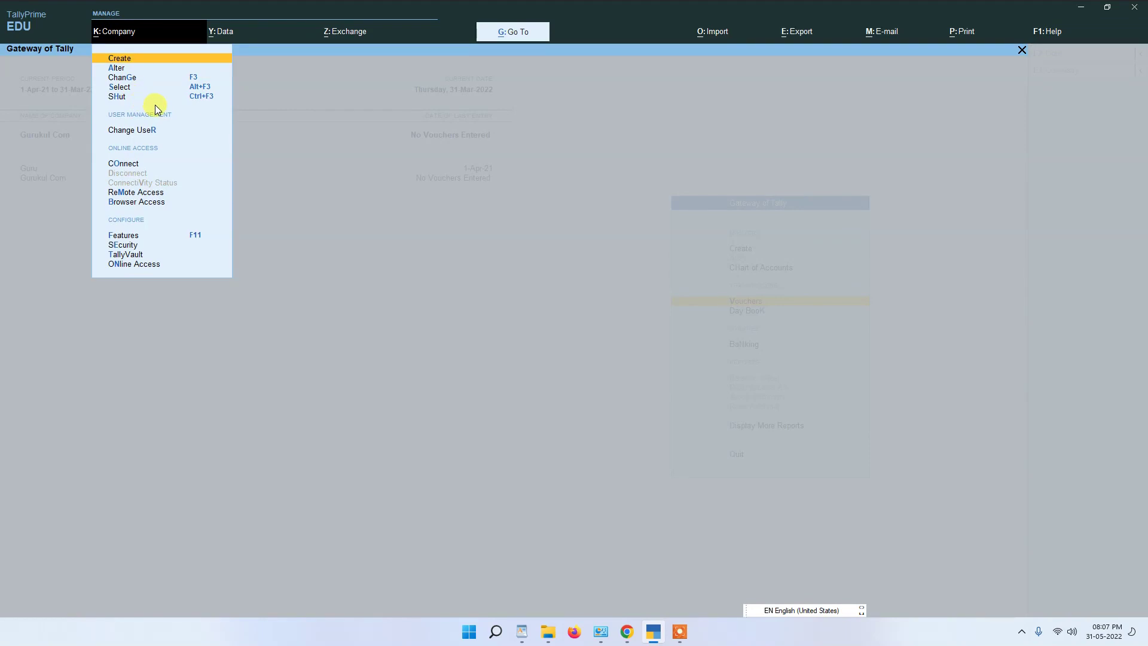
Step: Use Change User to log in with the Owner's username and password, then view Create
key(Down)
key(Down)
key(Down)
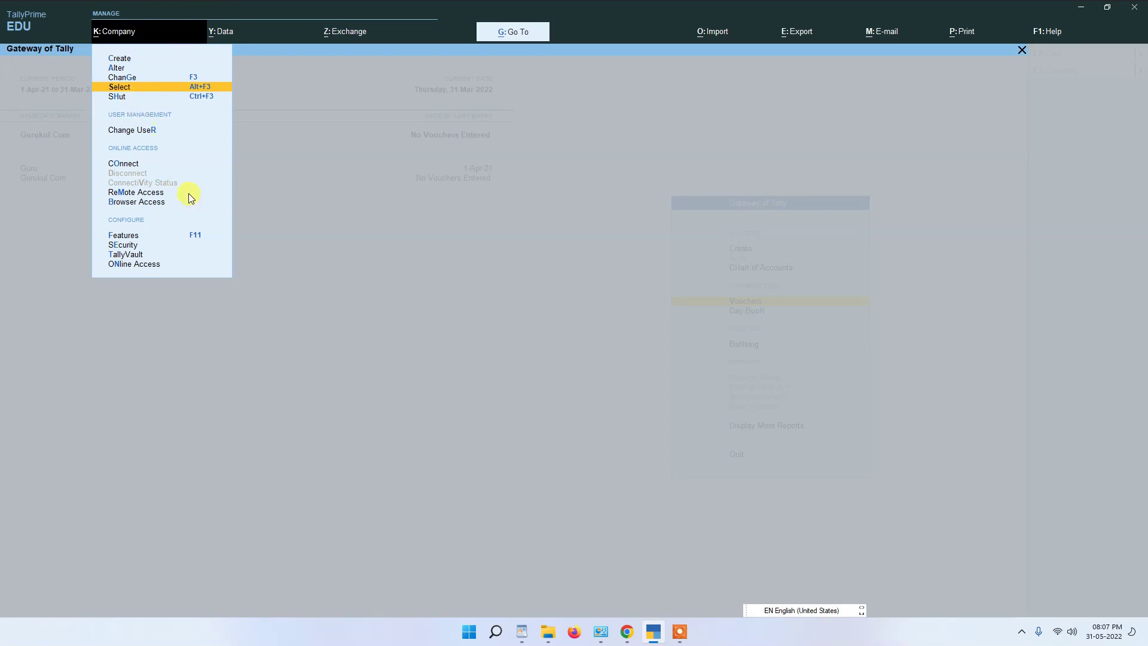
click(125, 129)
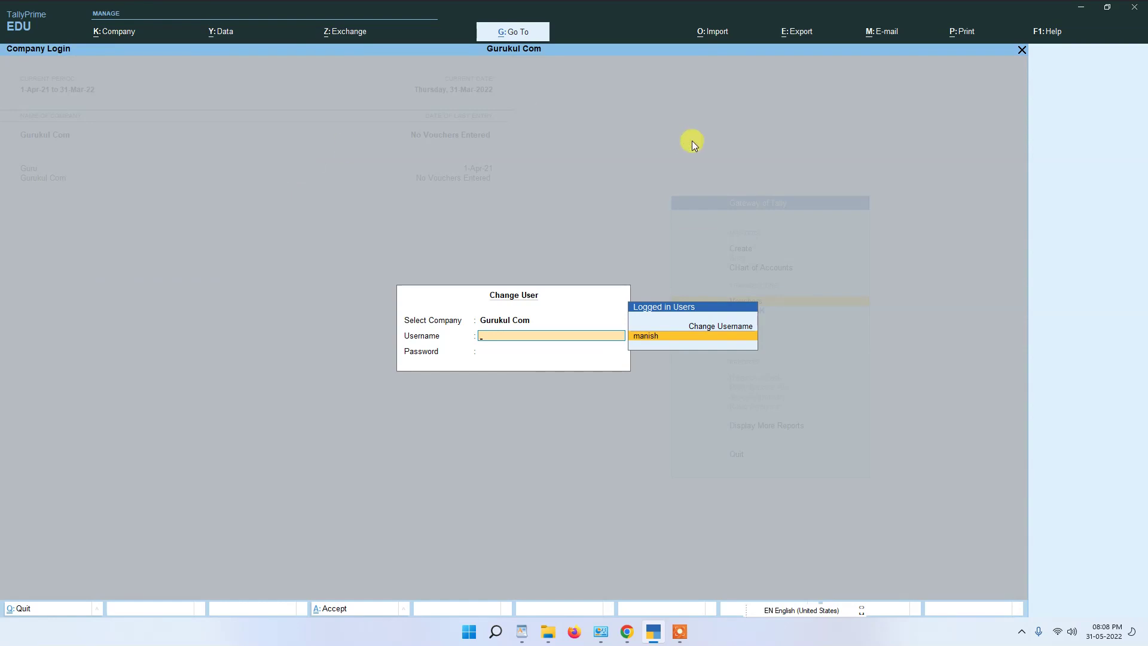
click(711, 328)
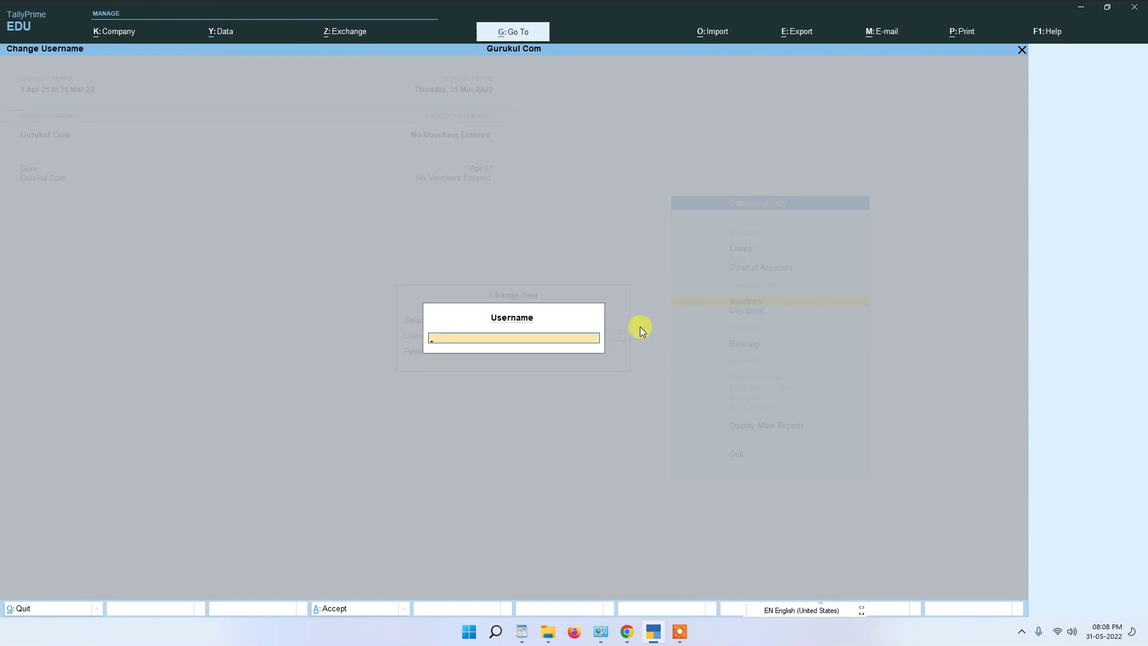
text(aman)
key(Return)
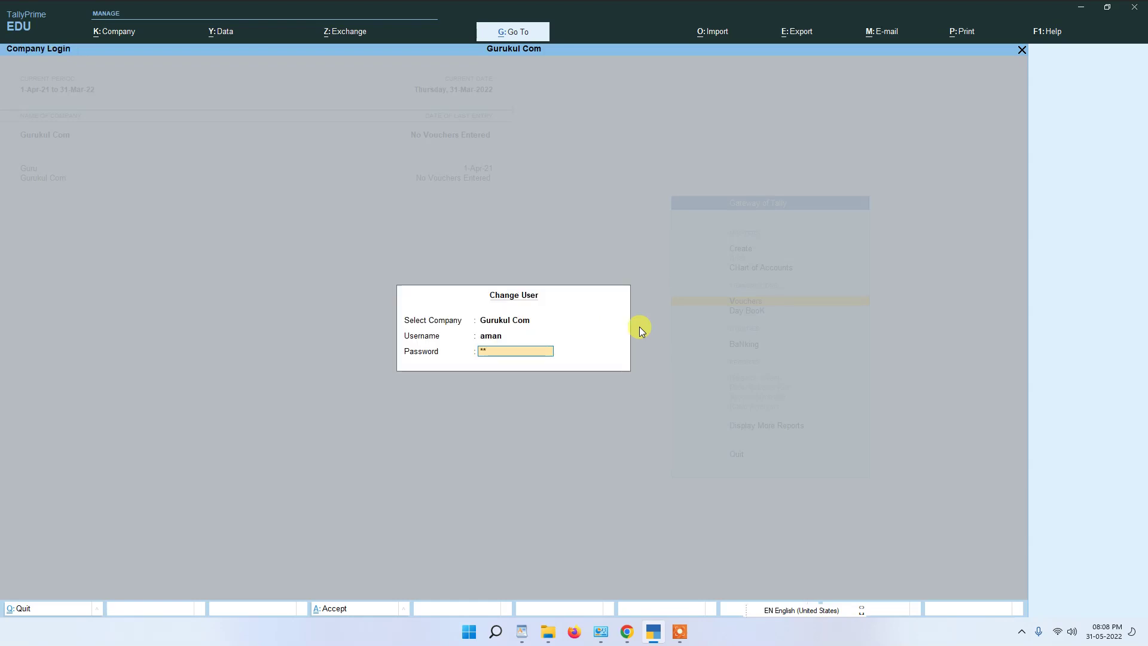
key(Return)
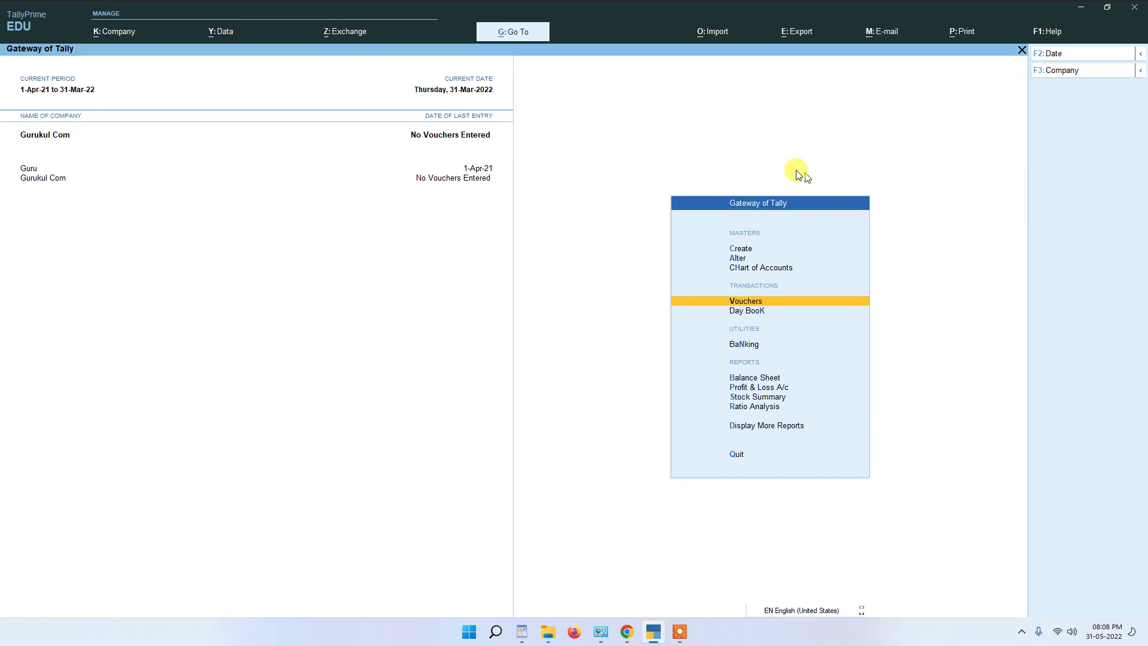
click(742, 248)
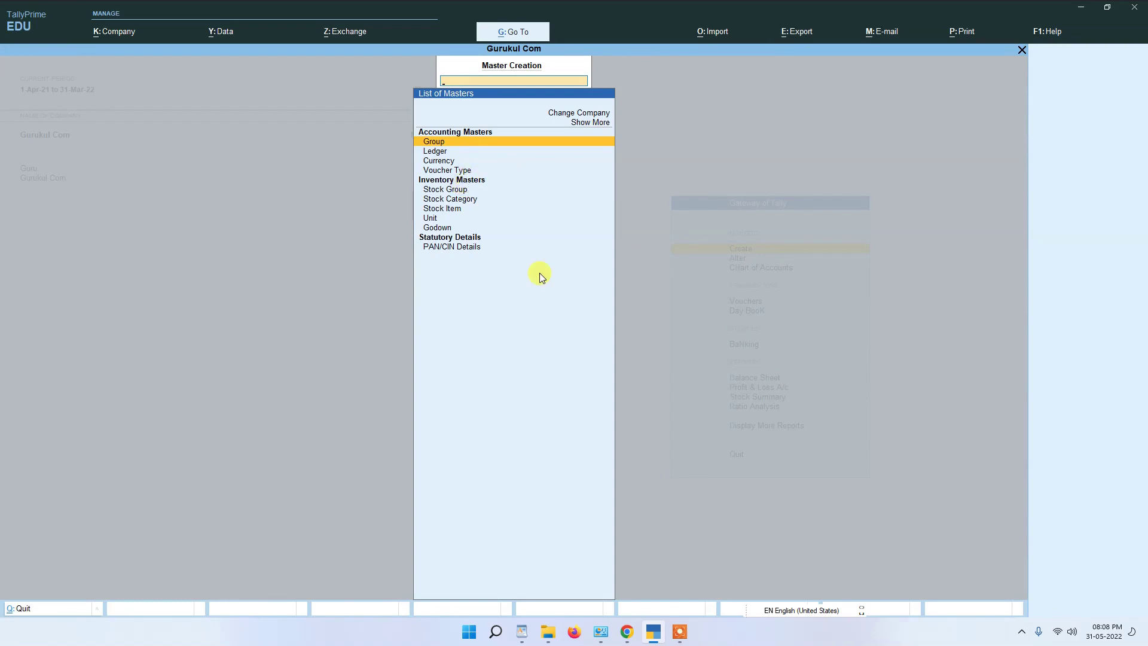
Step: Close the Owner's List of Masters and return to the Company menu
key(Escape)
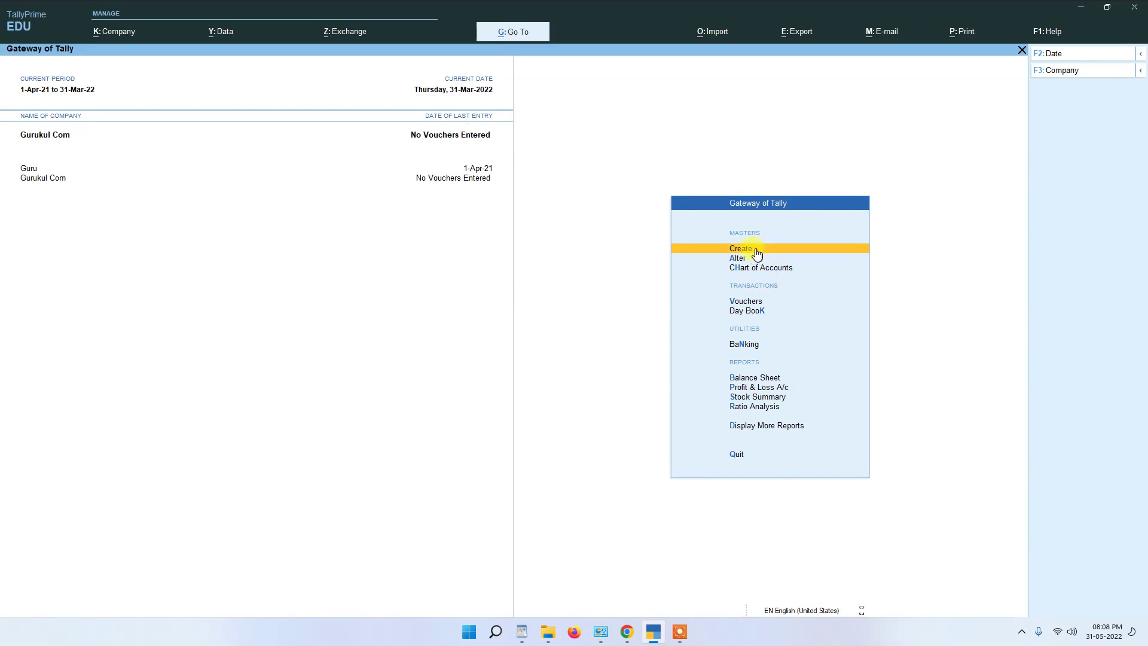
click(114, 31)
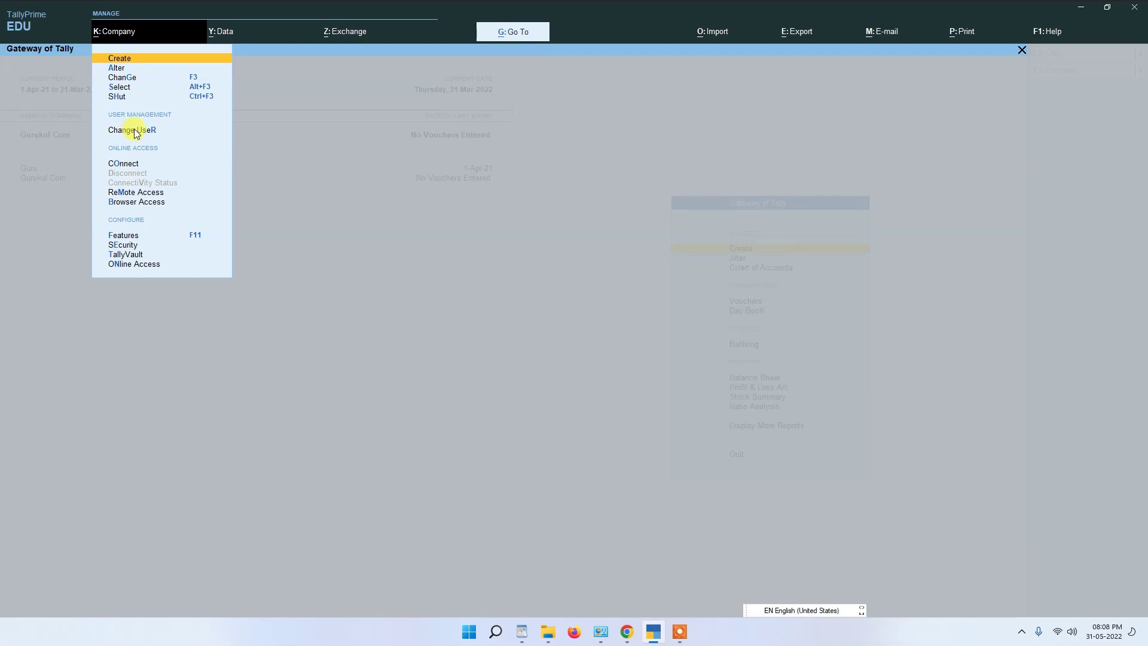
Step: Change user to username 'abc' with its password, then return to the Company menu
click(129, 131)
key(Up)
key(Return)
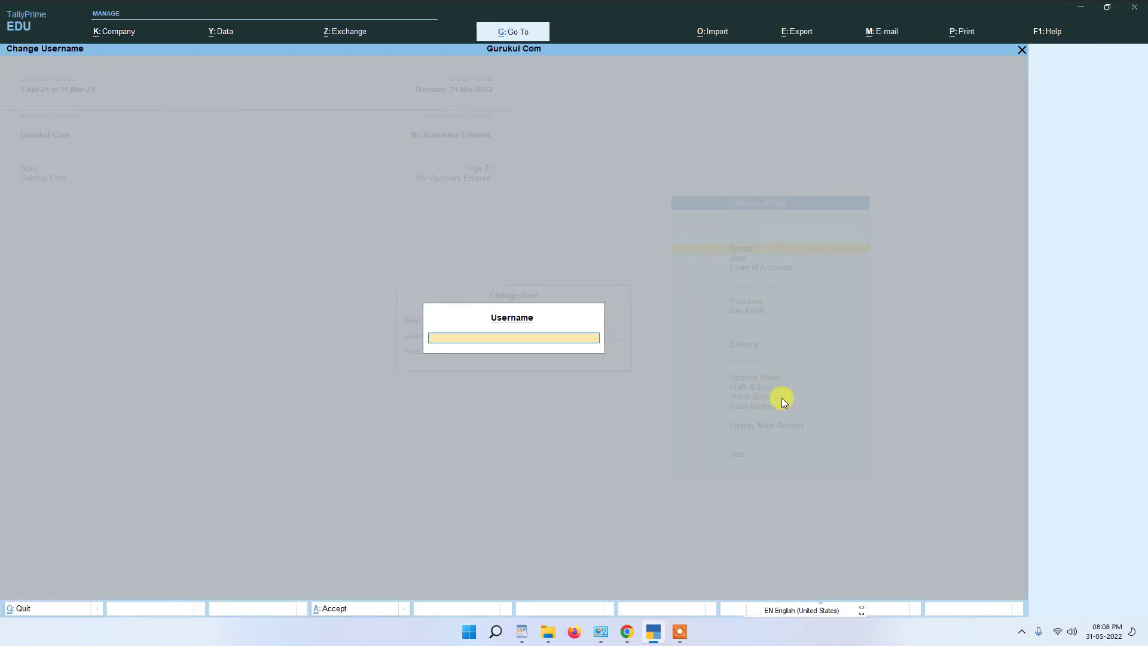
text(abc)
key(Return)
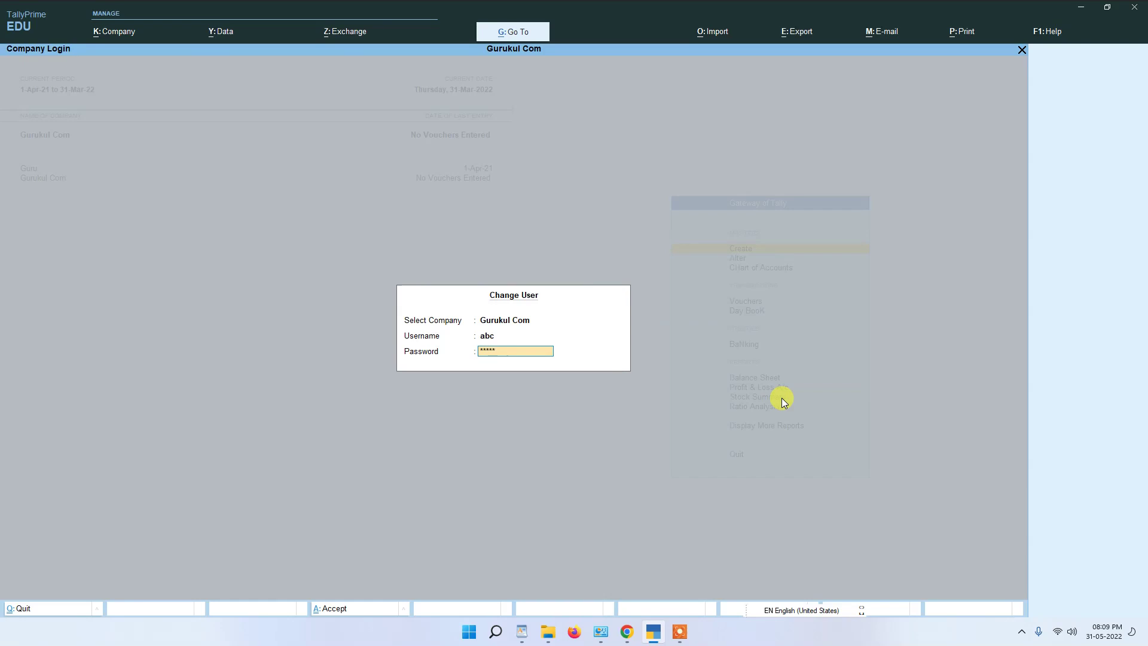
key(Return)
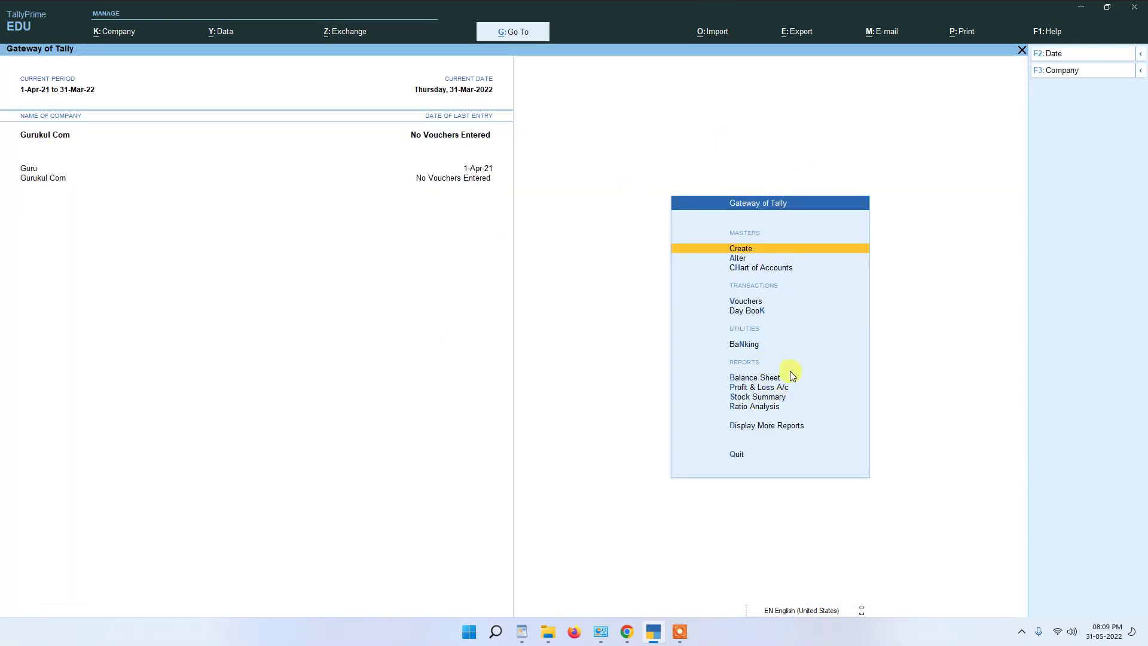
click(105, 31)
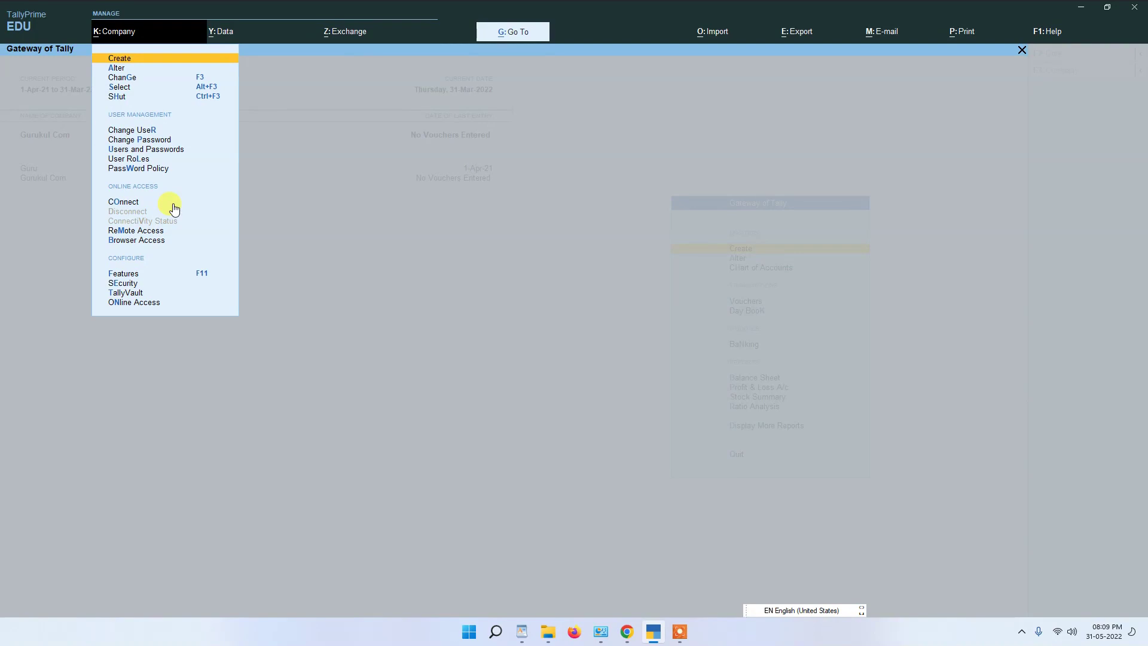
Step: View the Users and Passwords list of Data Entry and Owner users, then quit without saving
click(140, 149)
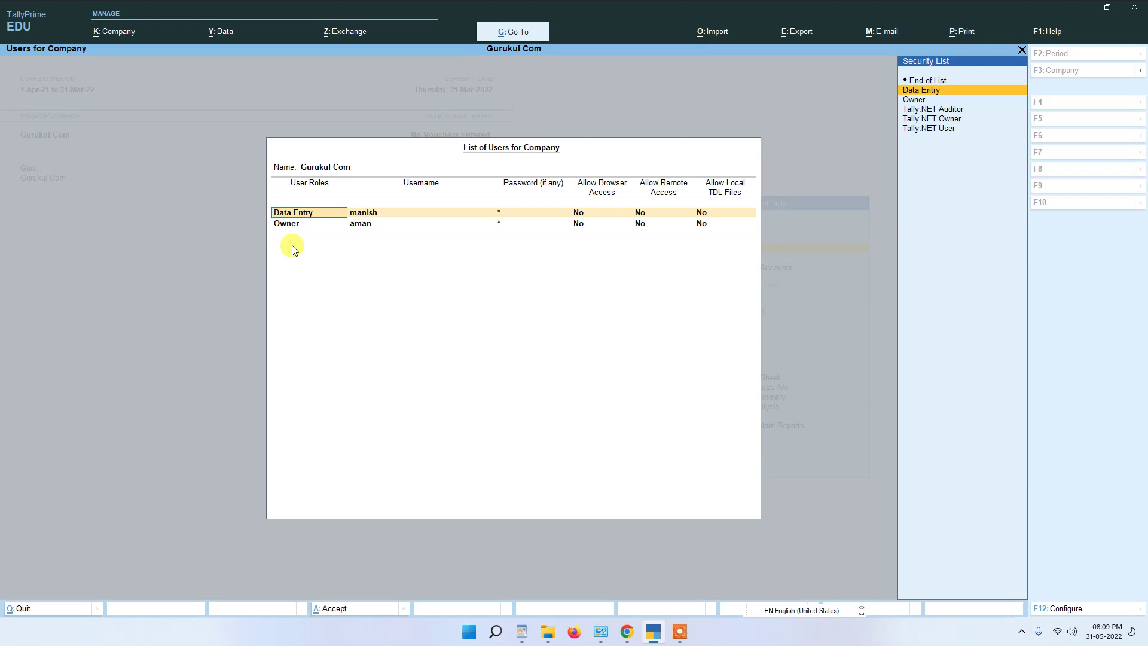
key(BackSpace)
key(Escape)
key(y)
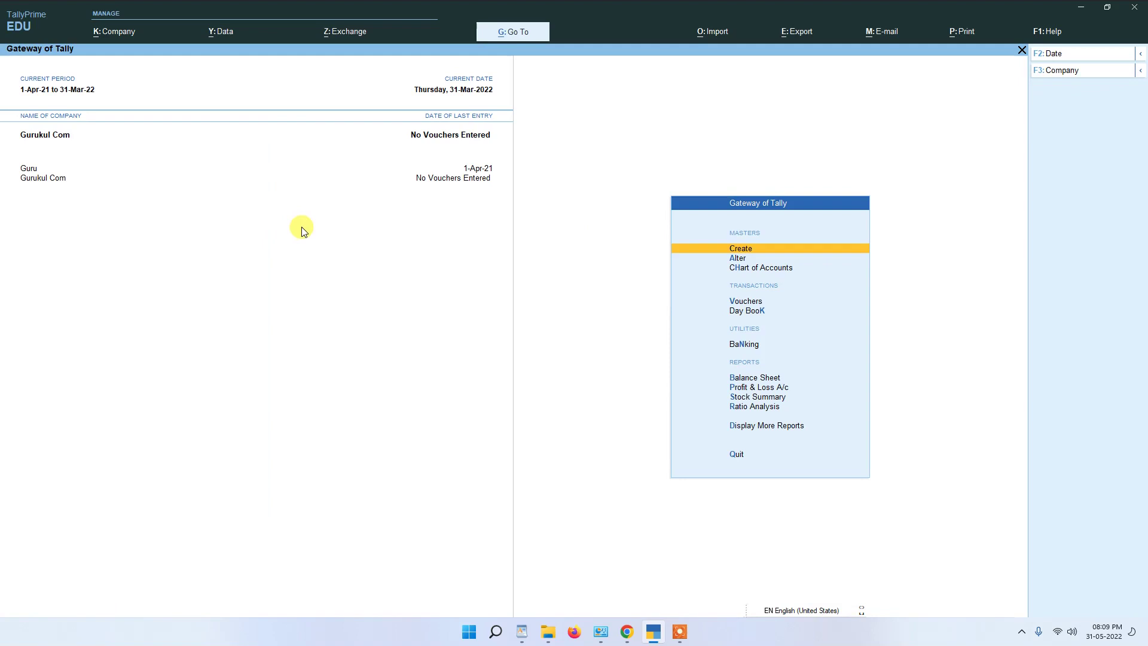
click(113, 36)
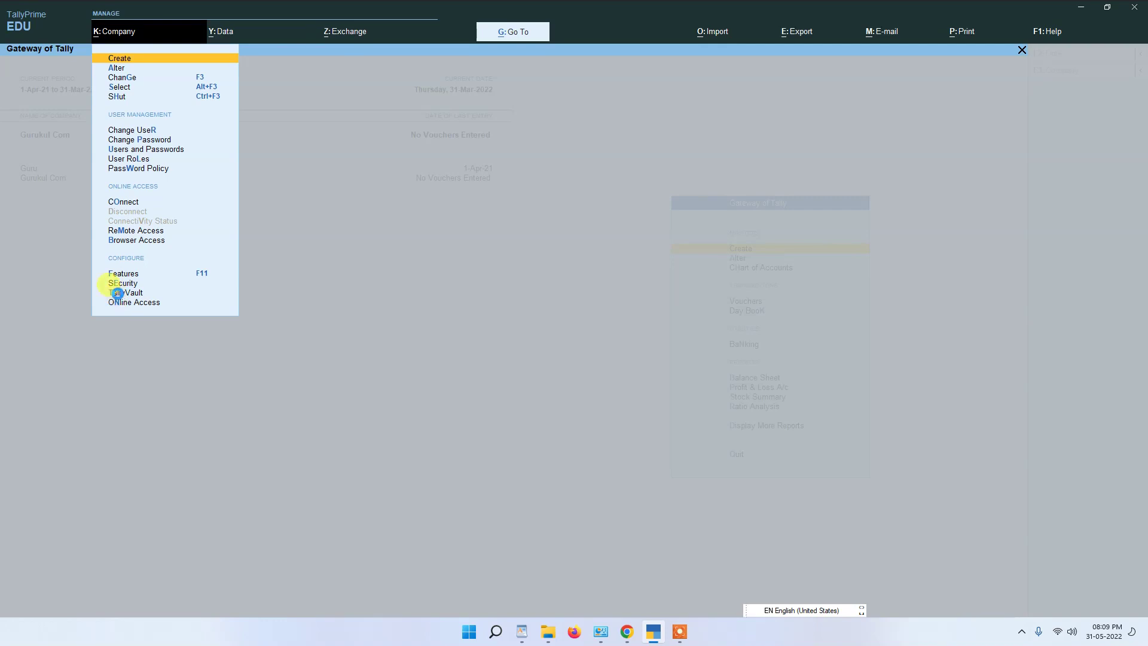
Step: Encrypt Gurukul Com through TallyVault with a confirmed vault password
click(117, 291)
key(Return)
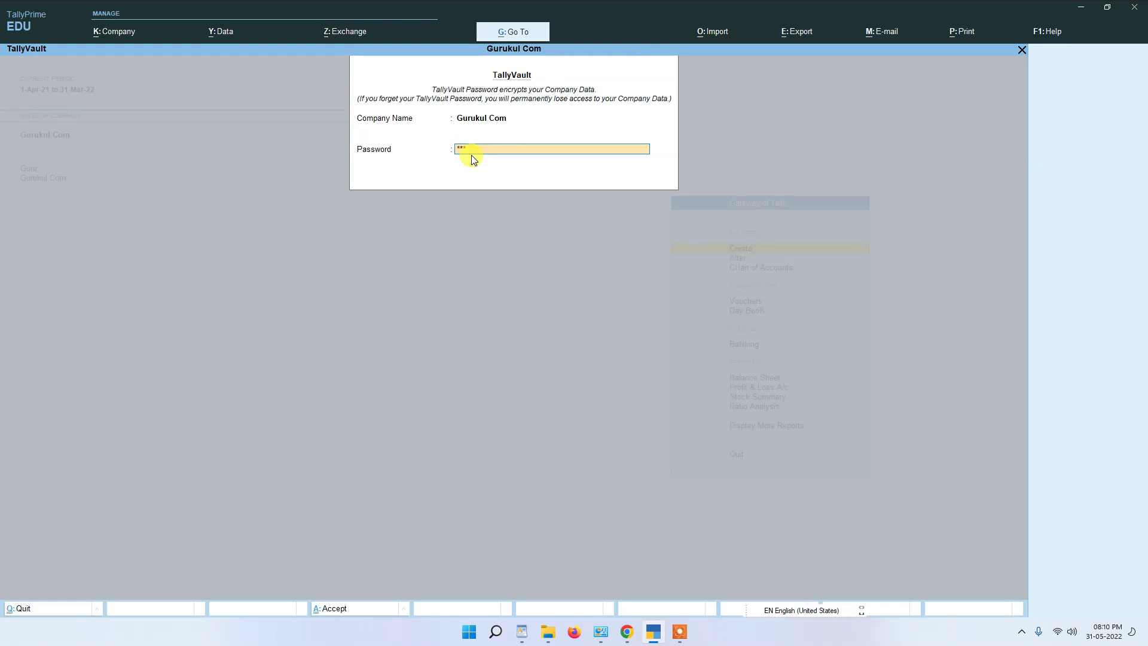
text(56)
key(Return)
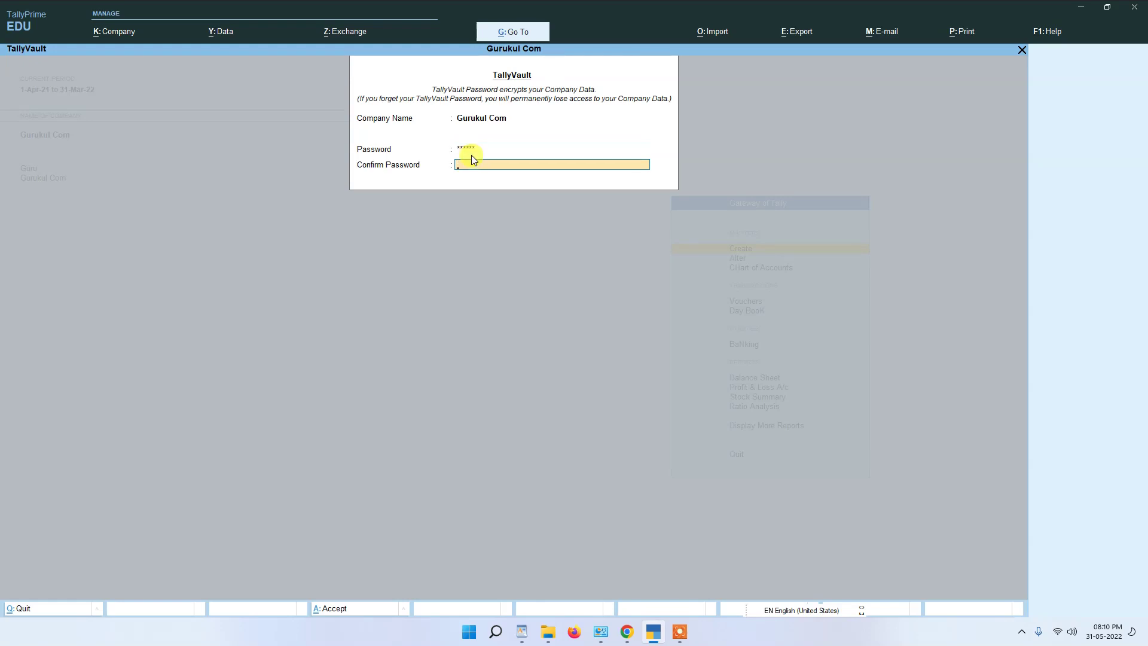
key(Return)
key(y)
key(y)
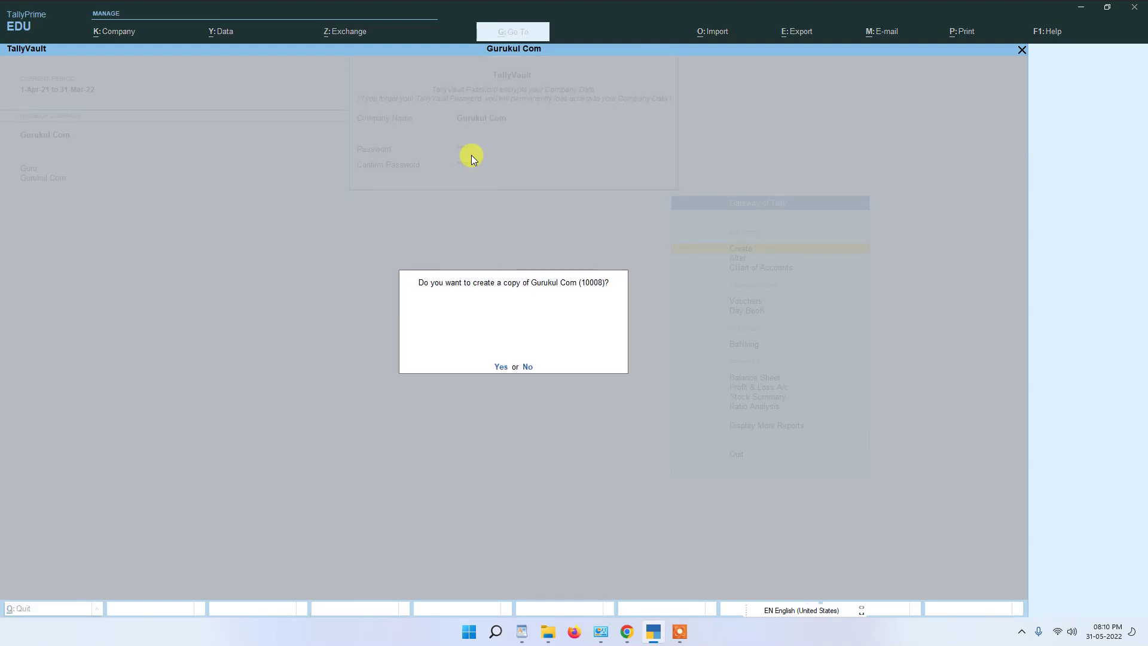
key(y)
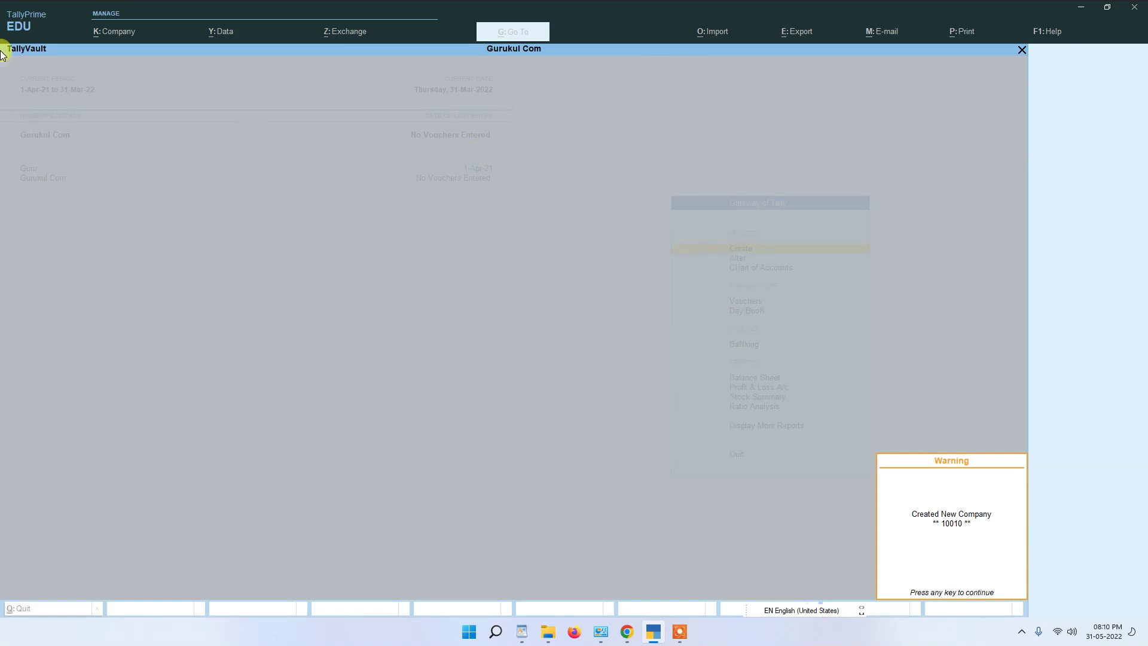
key(Return)
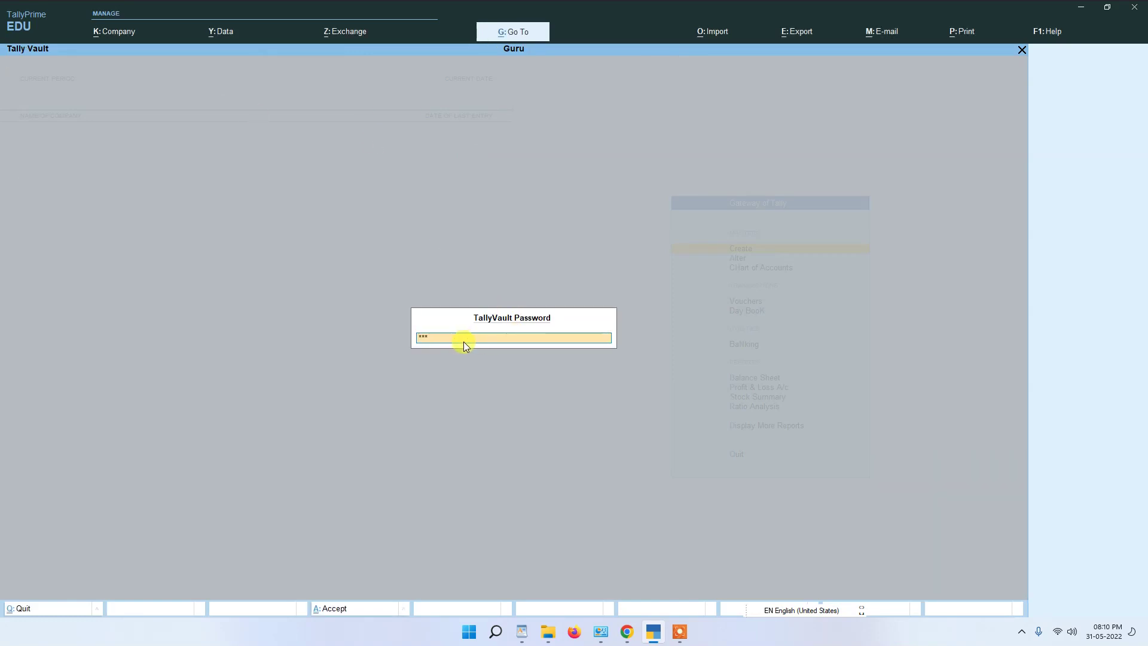
Step: Unlock Gurukul Com with the vault password and log in with the user password
key(Return)
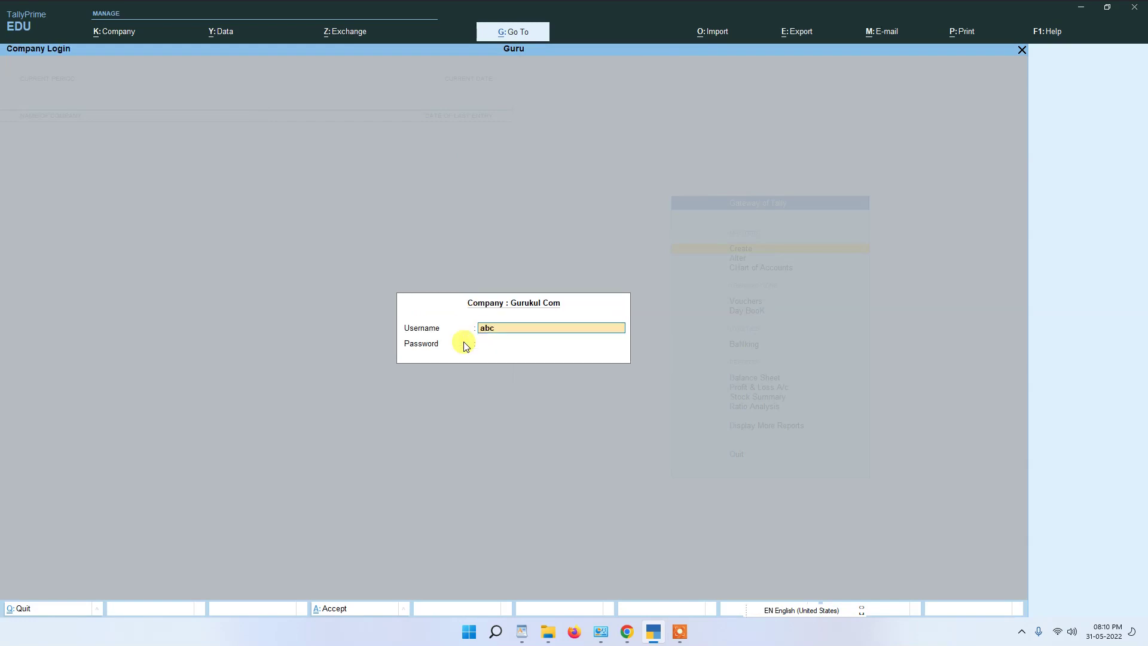
key(Return)
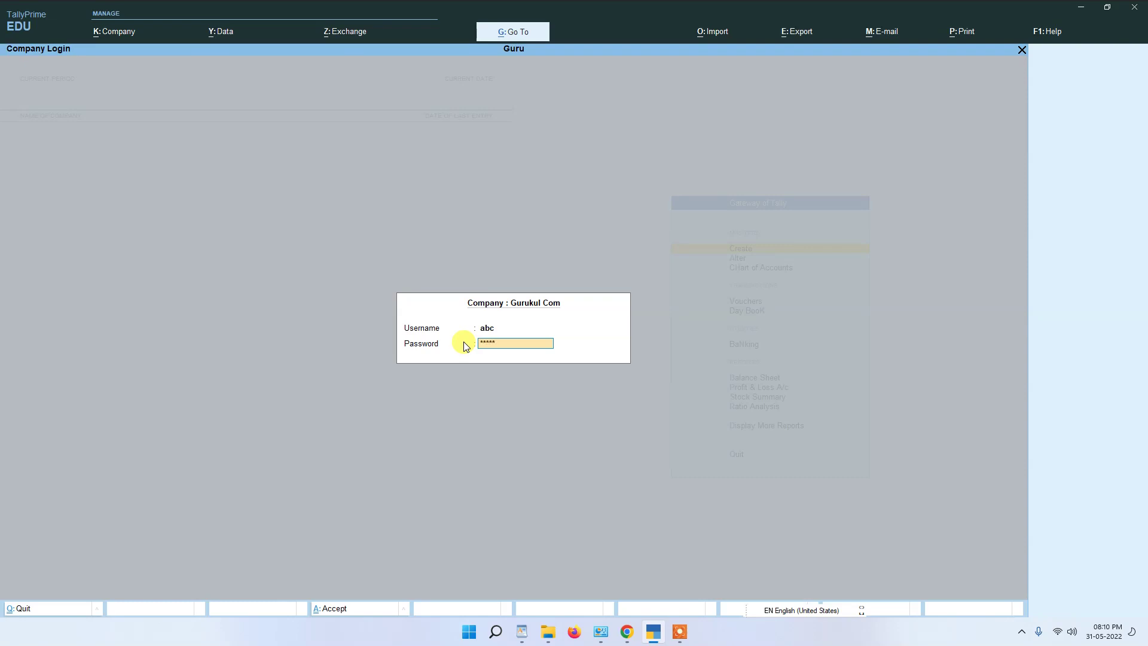
key(Return)
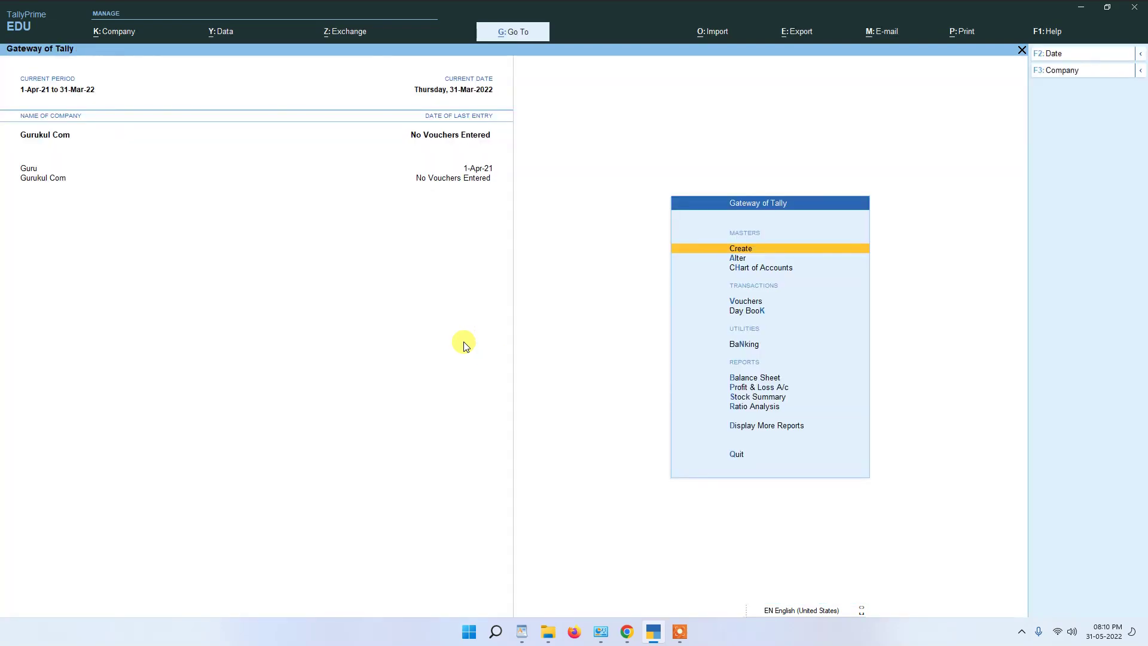
click(116, 33)
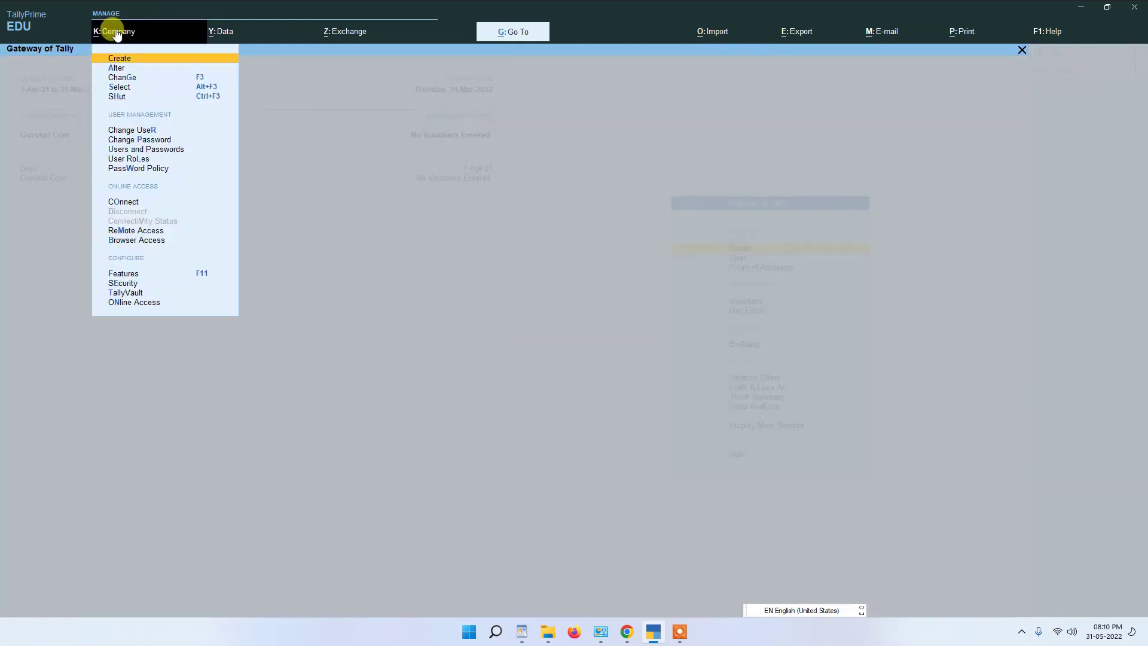
click(126, 293)
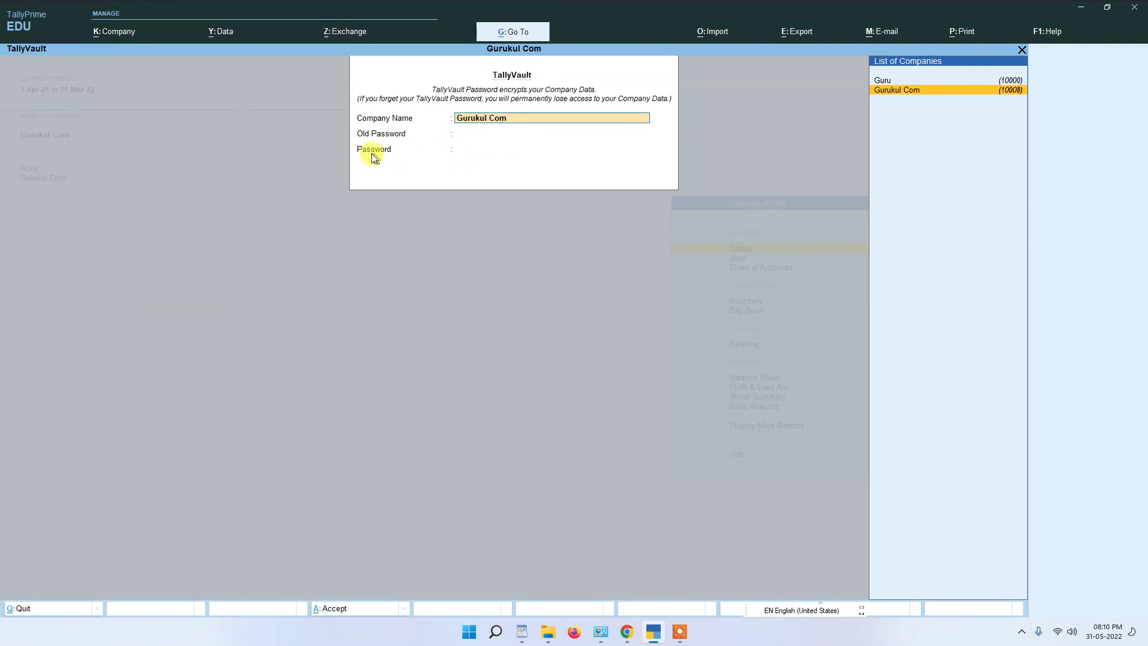
key(BackSpace)
click(491, 146)
key(Escape)
key(Return)
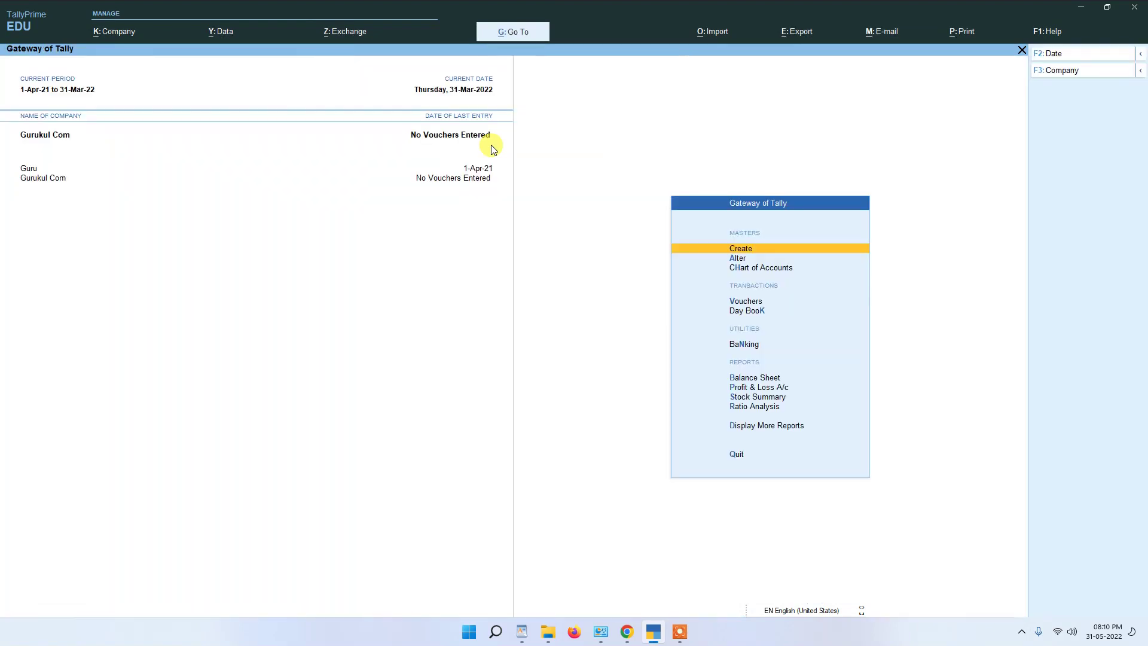
click(110, 33)
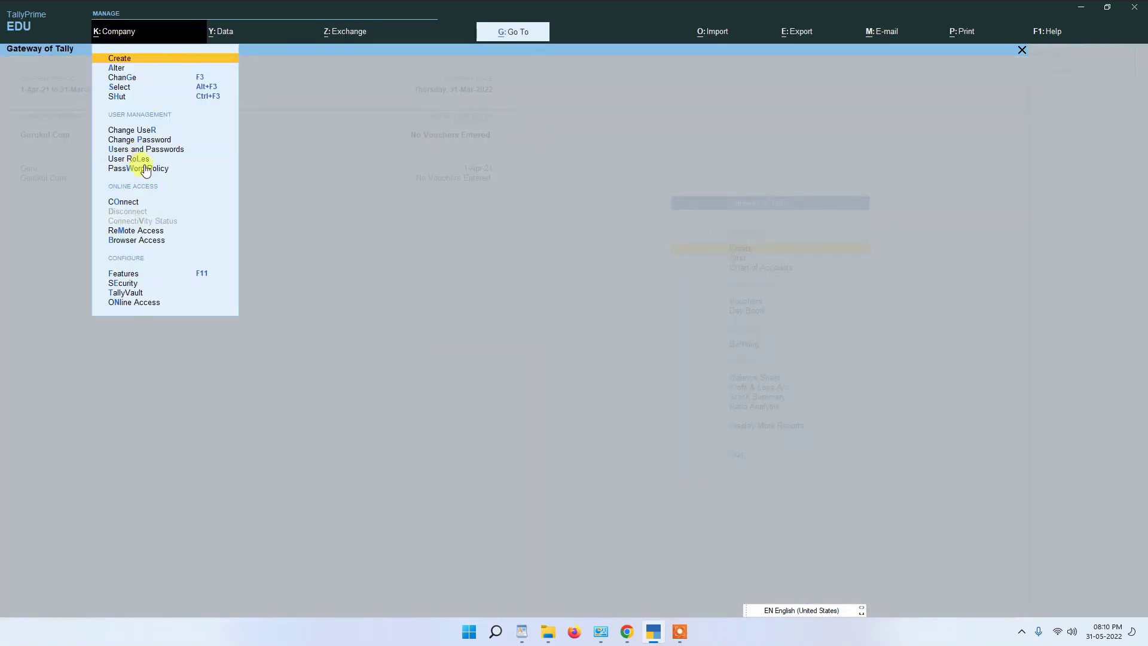
click(137, 139)
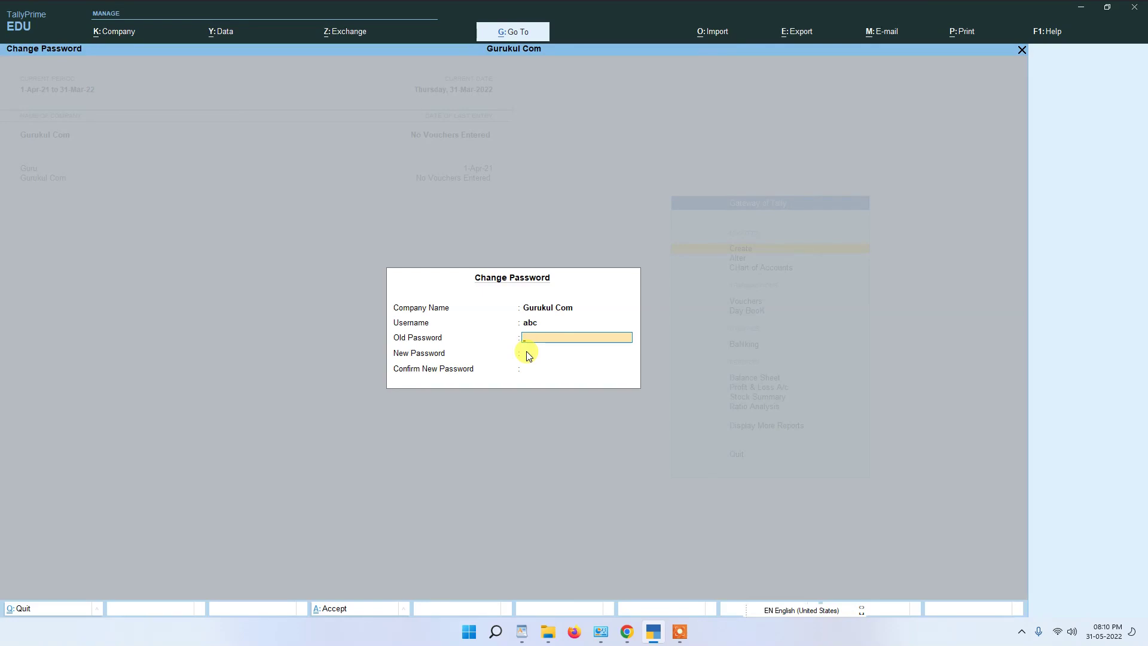
key(Escape)
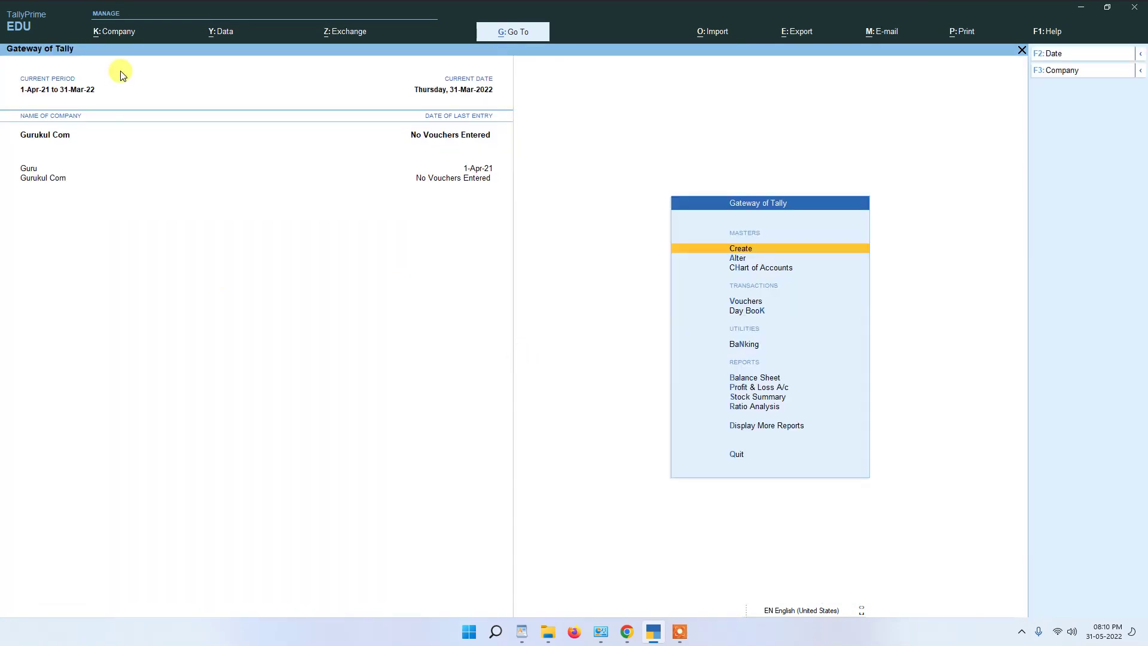
click(120, 35)
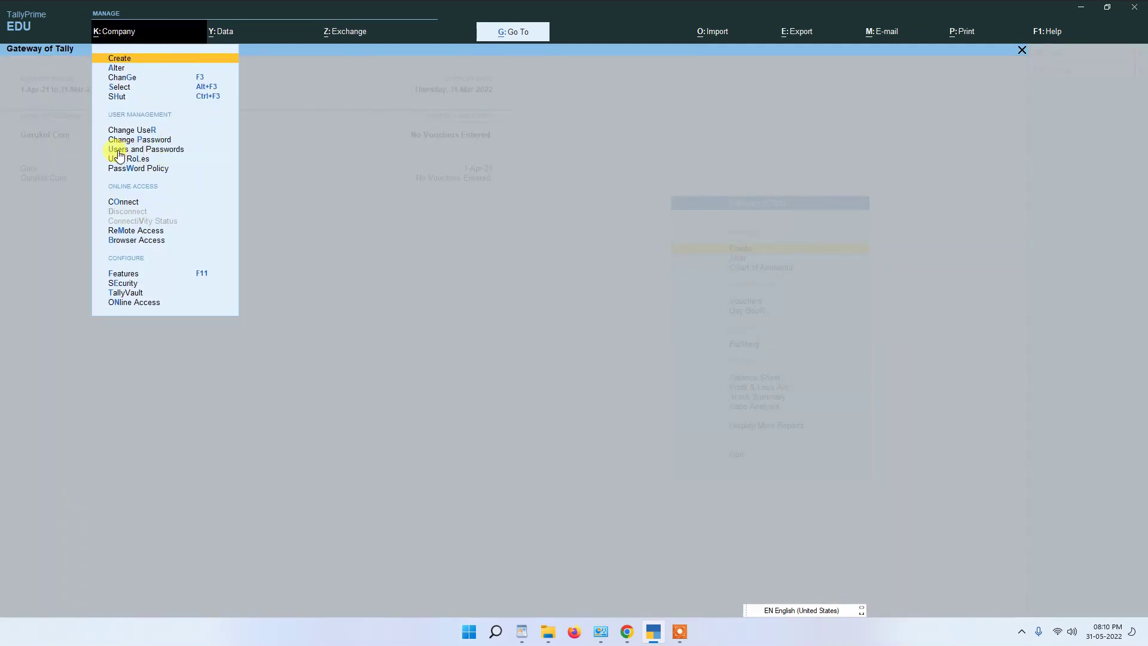
Step: Open Gurukul Com's List of Users and erase the Data Entry user's username
click(119, 150)
key(Return)
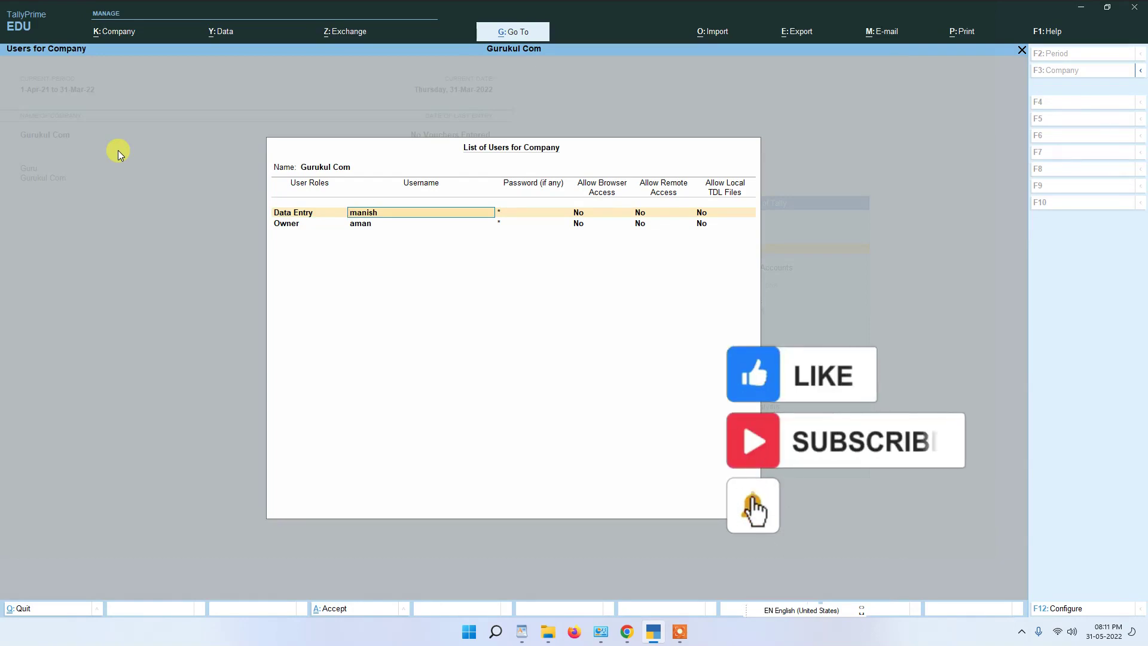
key(BackSpace)
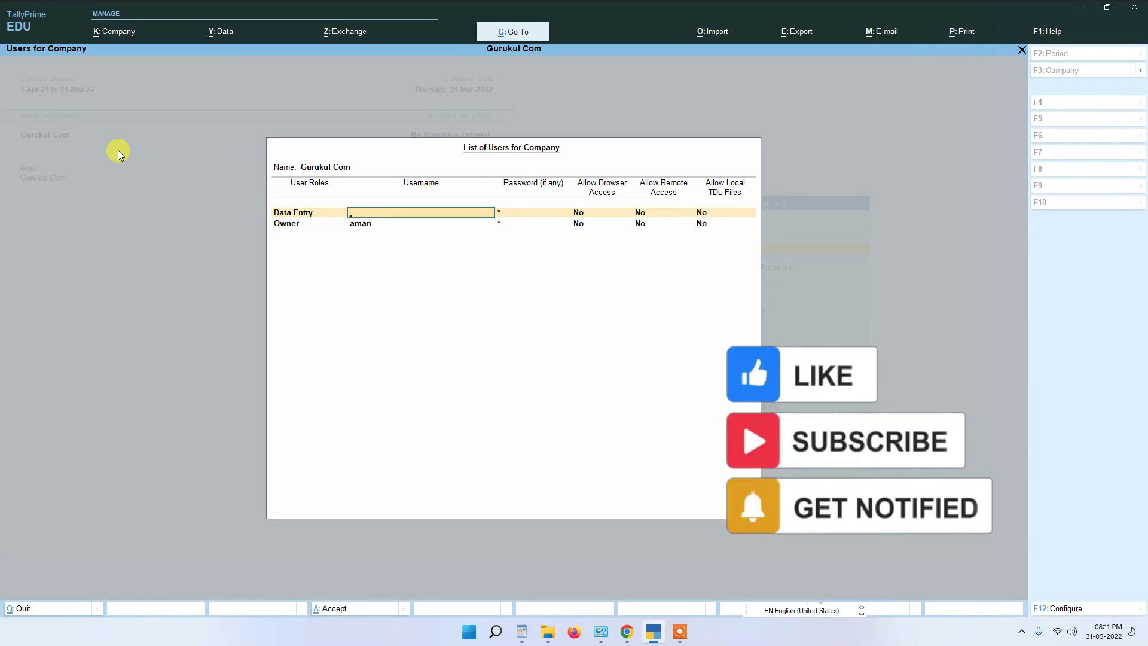